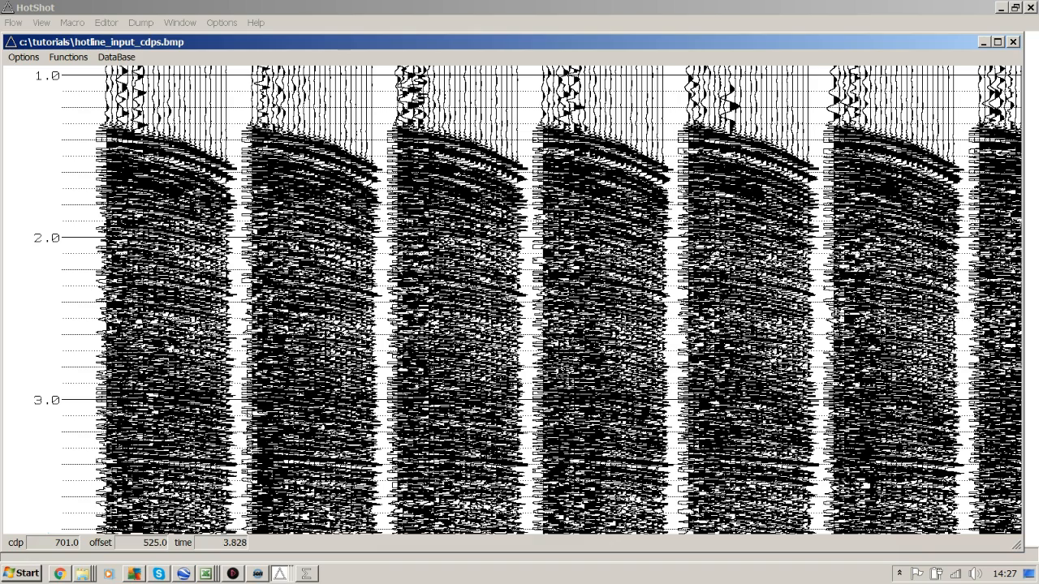
Compare the input CDP gathers in hotline_input_cdps.bmp with the migrated gathers in hotline_pstm_cdps.bmp
{"action": "key", "text": "alt+Tab"}
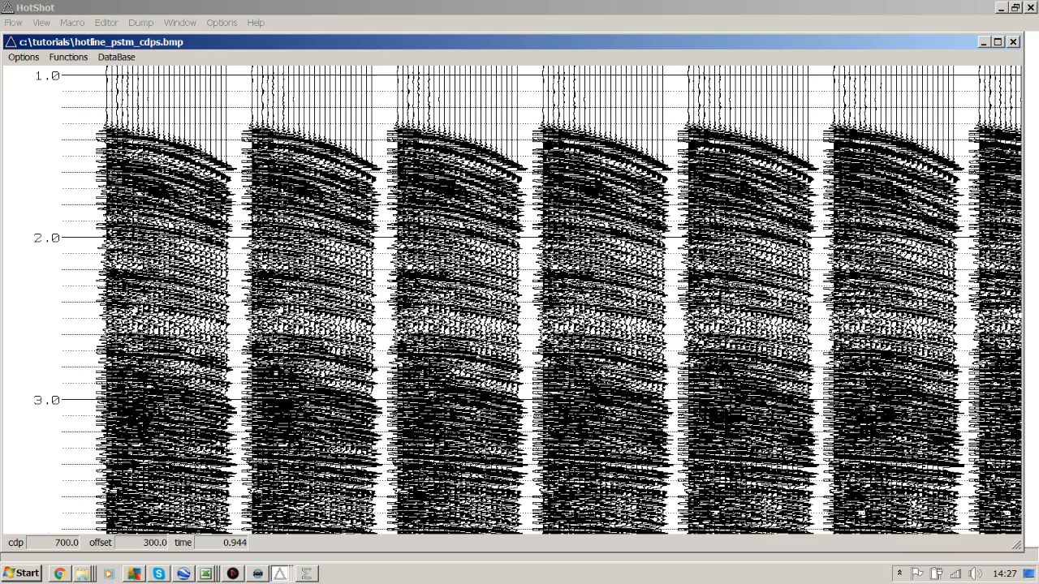
{"action": "key", "text": "alt+Tab"}
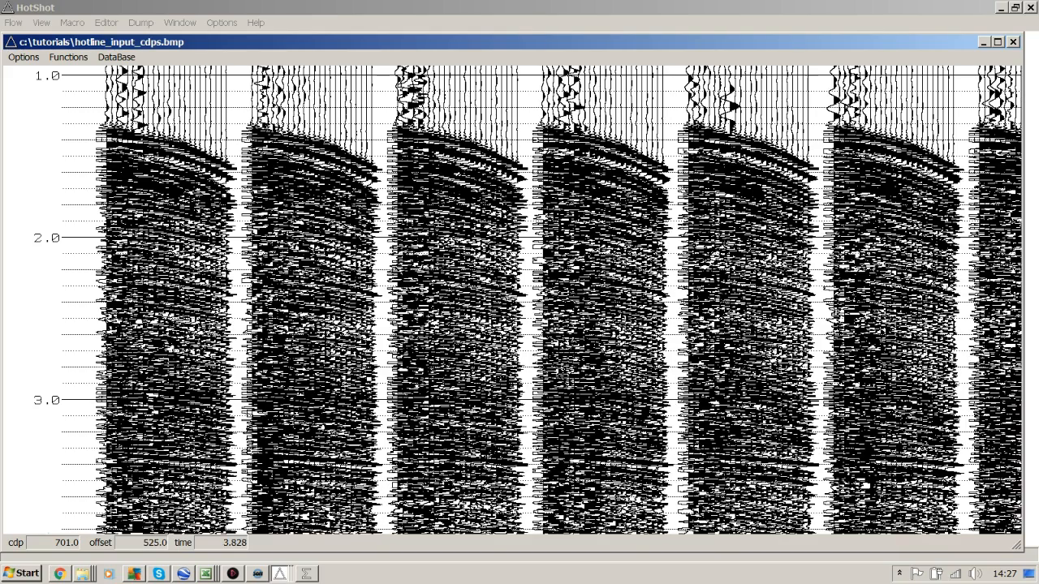
{"action": "key", "text": "ctrl+Tab"}
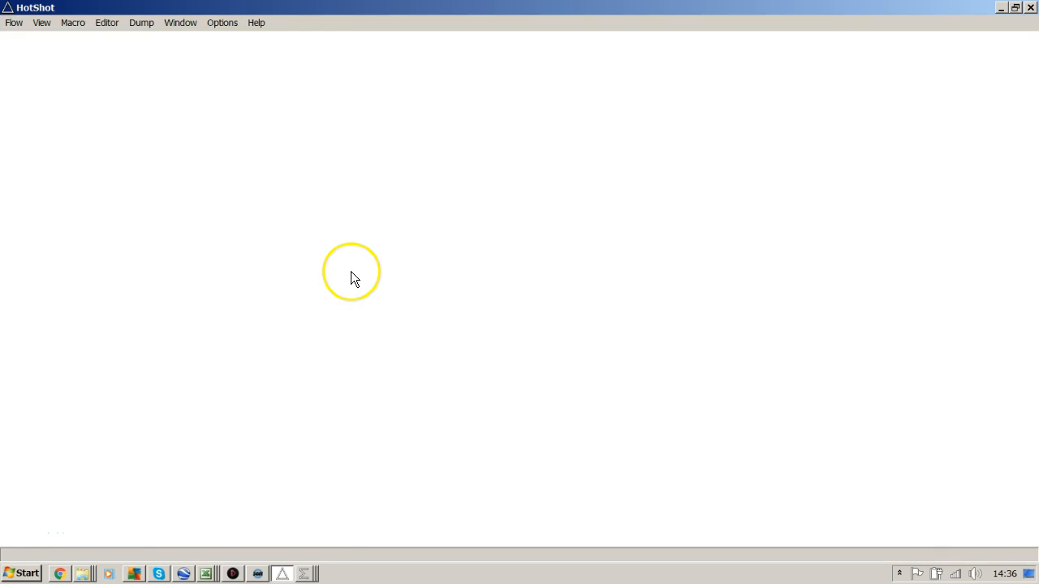
Switch to Spex and examine the Stack 5 section alongside the CDP 1033 velocity spectrum at shallow and deep times
{"action": "key", "text": "alt+Tab"}
{"action": "left_click", "coordinate": [486, 148]}
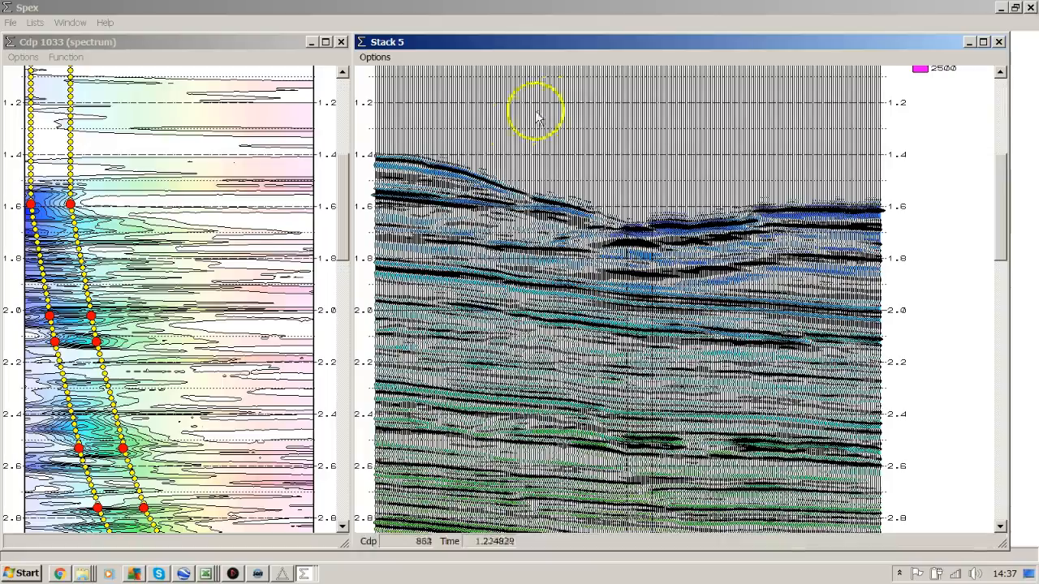
{"action": "scroll", "coordinate": [529, 220], "scroll_direction": "down", "scroll_amount": 4}
{"action": "scroll", "coordinate": [529, 221], "scroll_direction": "down", "scroll_amount": 2}
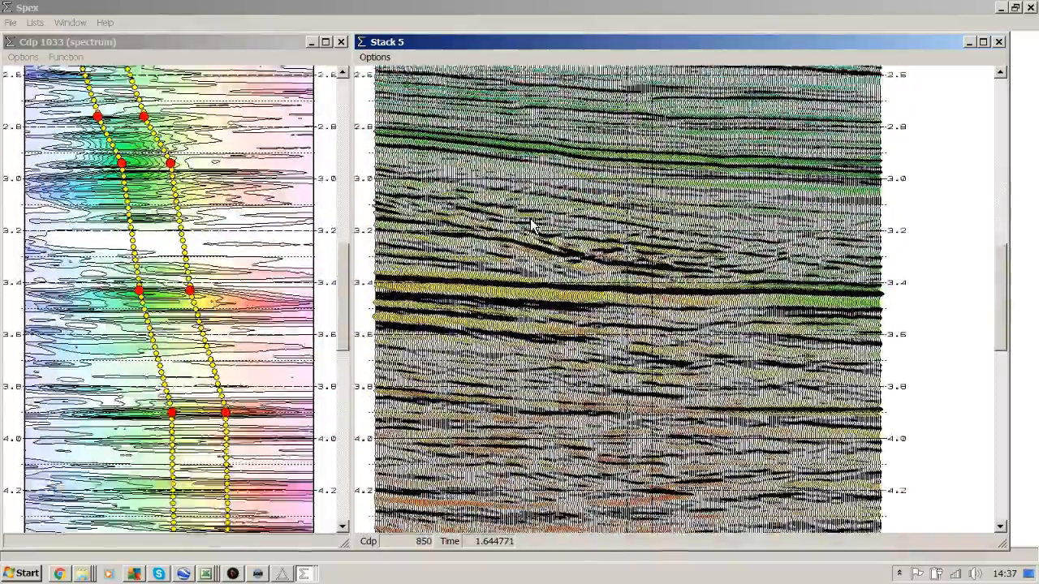
{"action": "scroll", "coordinate": [531, 225], "scroll_direction": "up", "scroll_amount": 4}
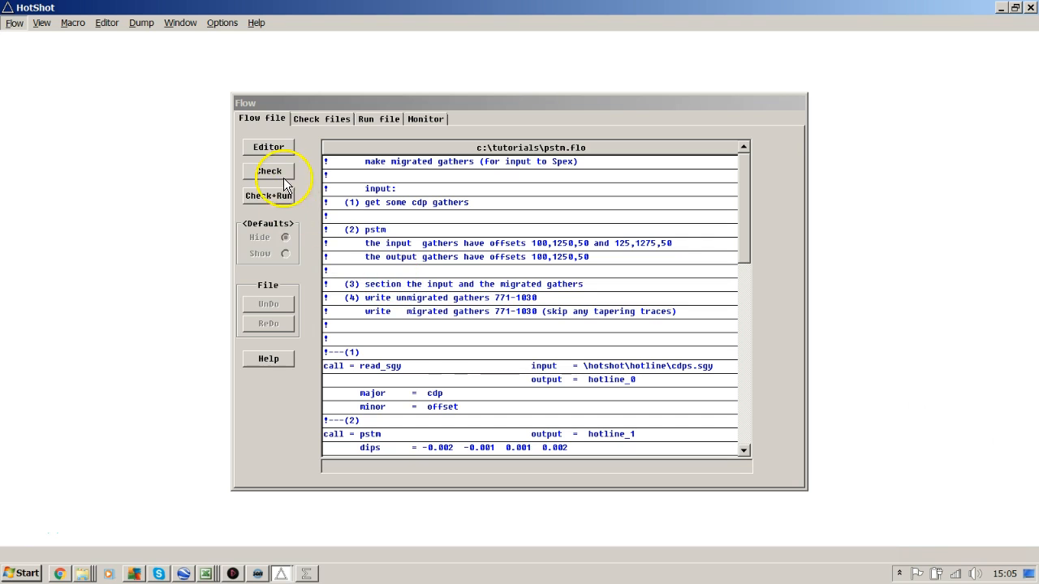
Review the whole pstm.flo flow in the HotShot text editor, from read_sgy through the write_sgy calls, and close it
{"action": "left_click", "coordinate": [269, 148]}
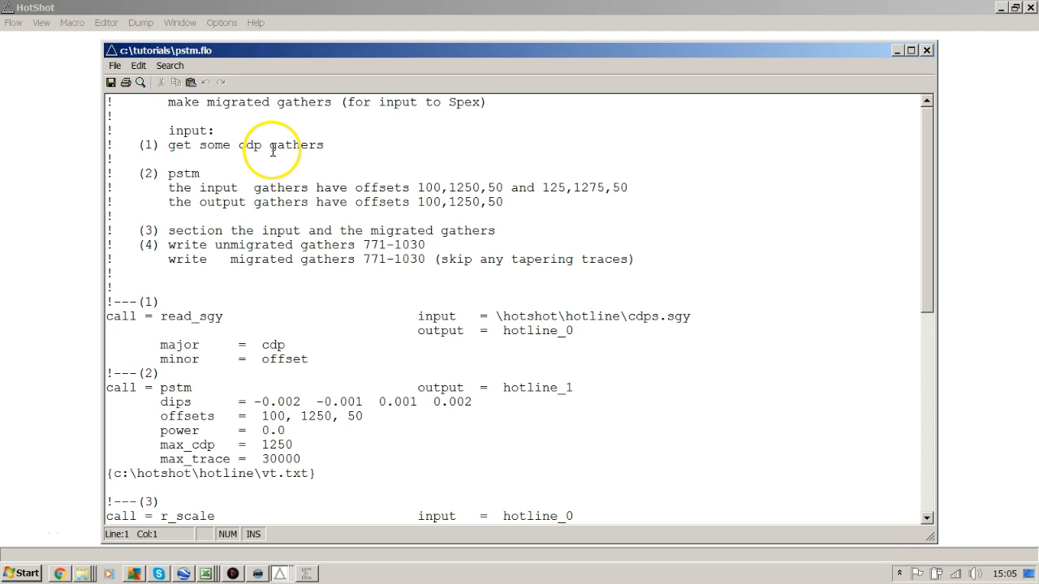
{"action": "key", "text": "alt"}
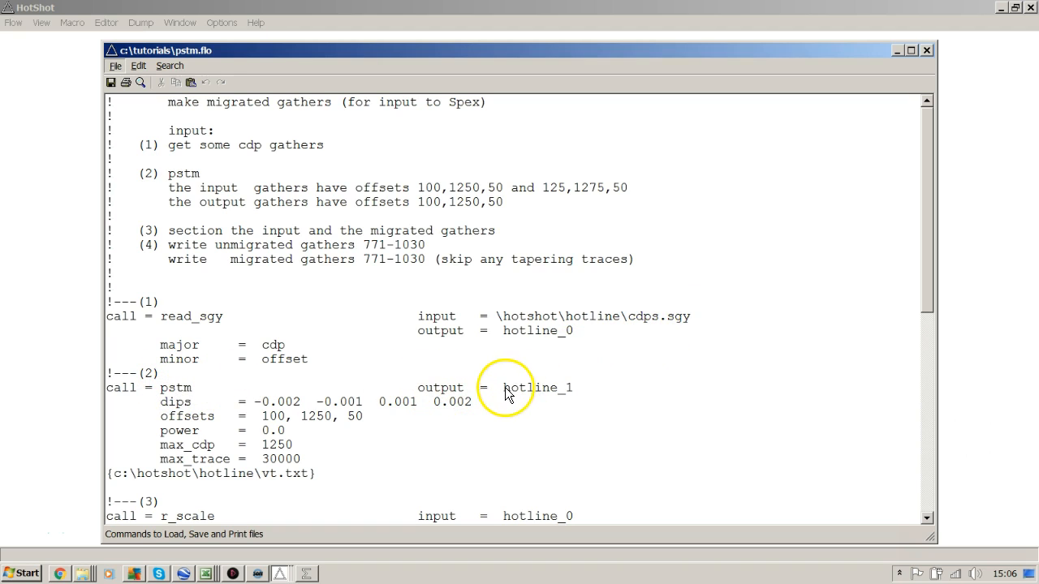
{"action": "left_click", "coordinate": [586, 388]}
{"action": "scroll", "coordinate": [588, 388], "scroll_direction": "down", "scroll_amount": 7}
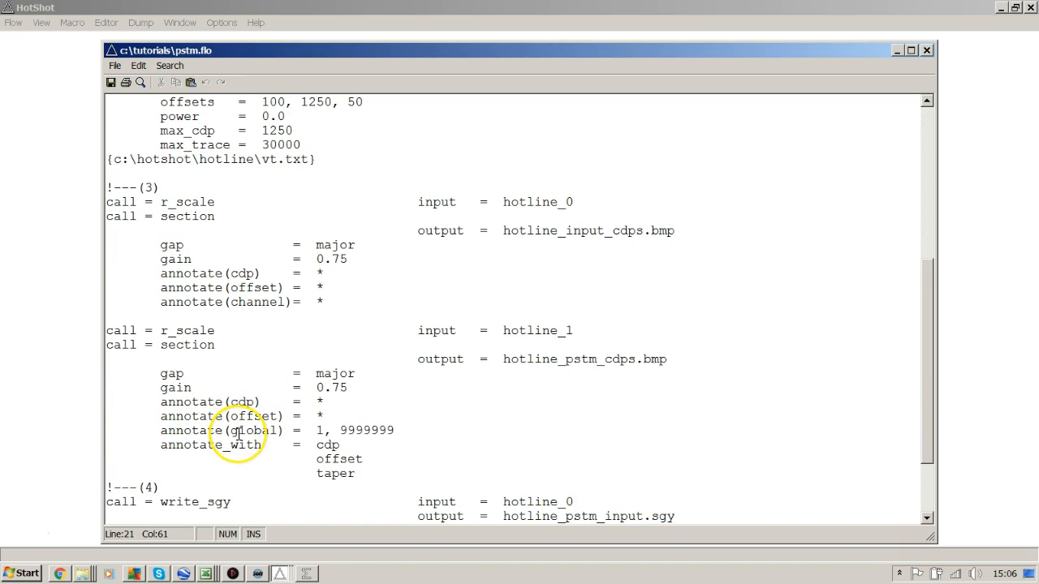
{"action": "scroll", "coordinate": [243, 438], "scroll_direction": "down", "scroll_amount": 3}
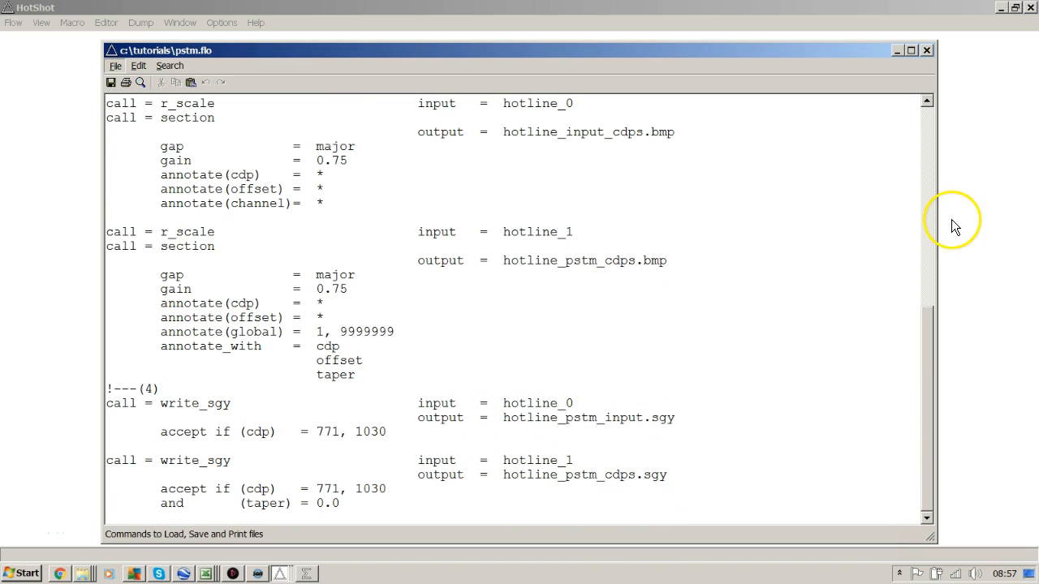
{"action": "left_click", "coordinate": [928, 203]}
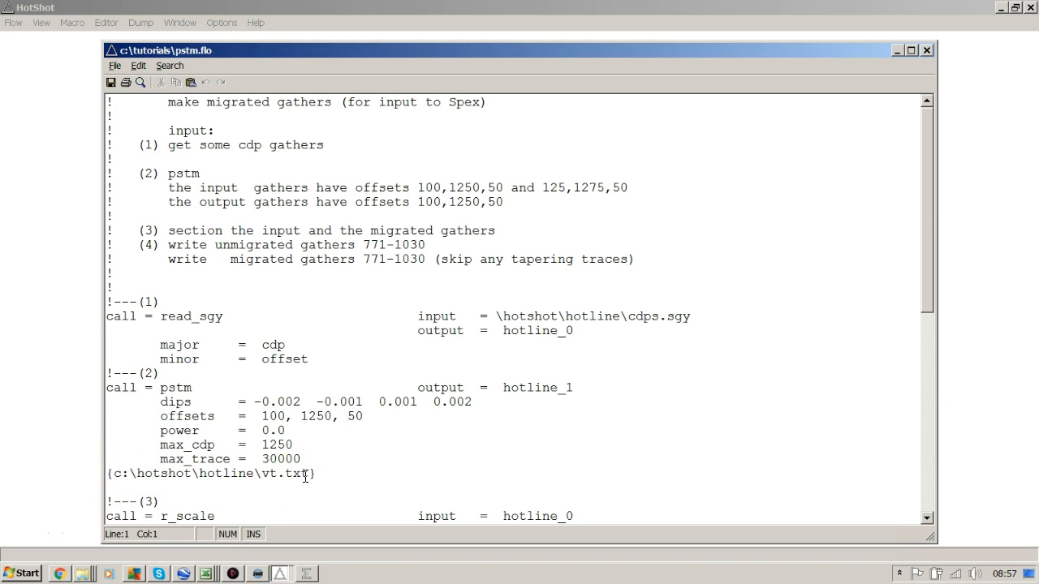
{"action": "left_click", "coordinate": [927, 50]}
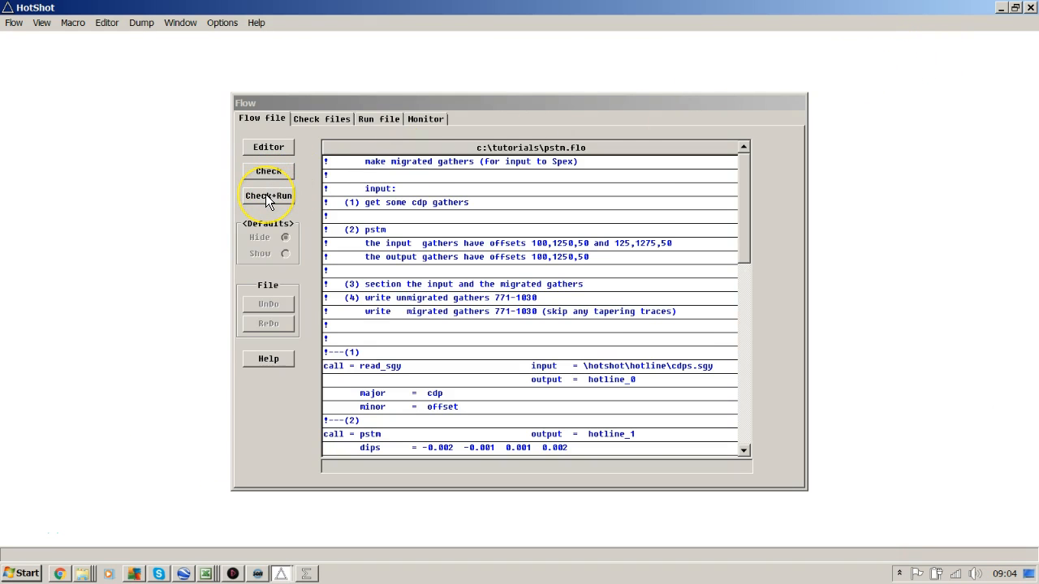
Check and run the pstm flow, and copy the path c:\tutorials\hotline_pstm_input.sgy from the run file's job summary
{"action": "left_click", "coordinate": [266, 197]}
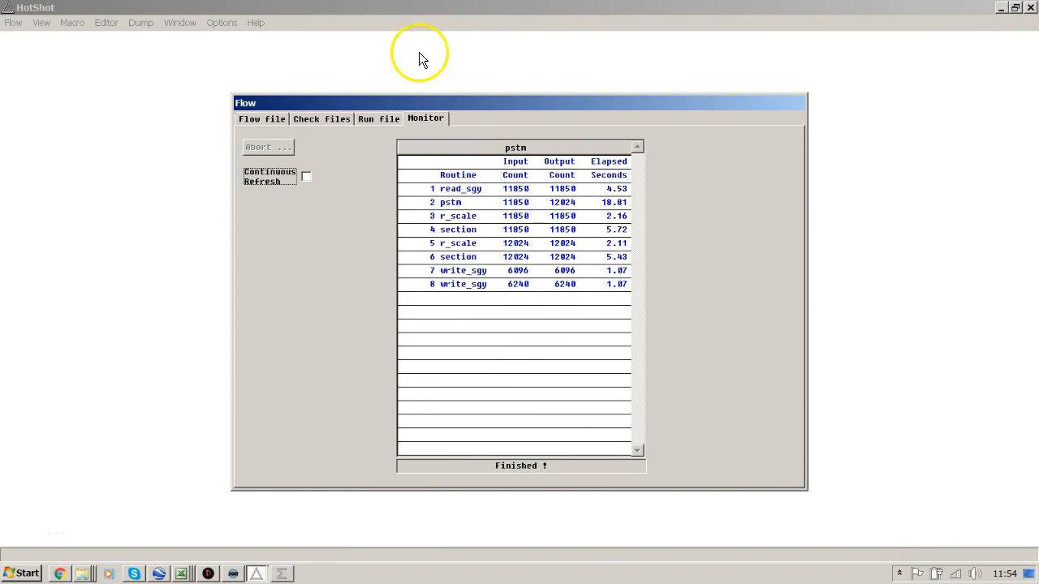
{"action": "left_click", "coordinate": [388, 120]}
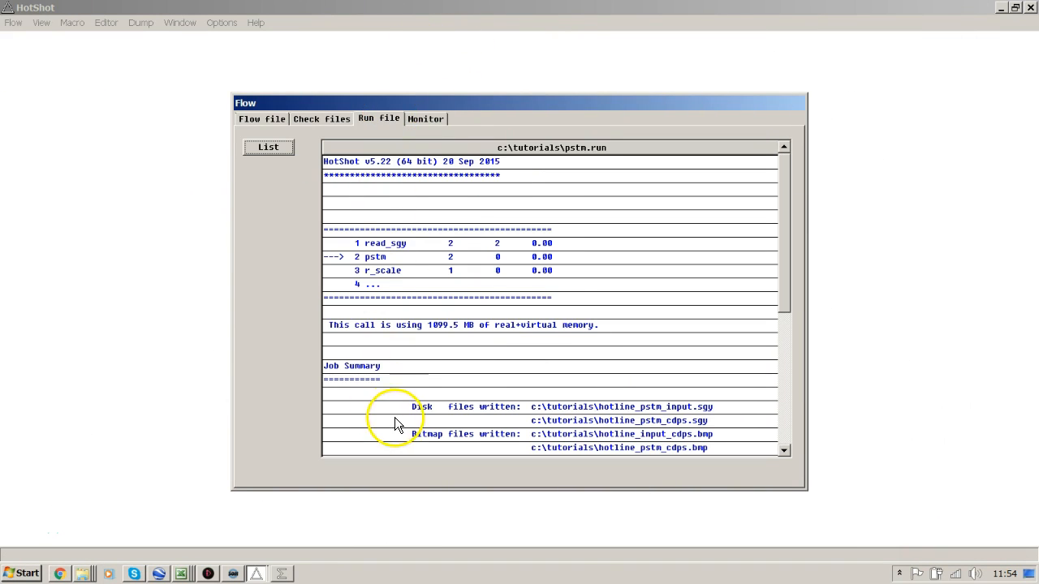
{"action": "left_click_drag", "start_coordinate": [410, 412], "coordinate": [413, 422]}
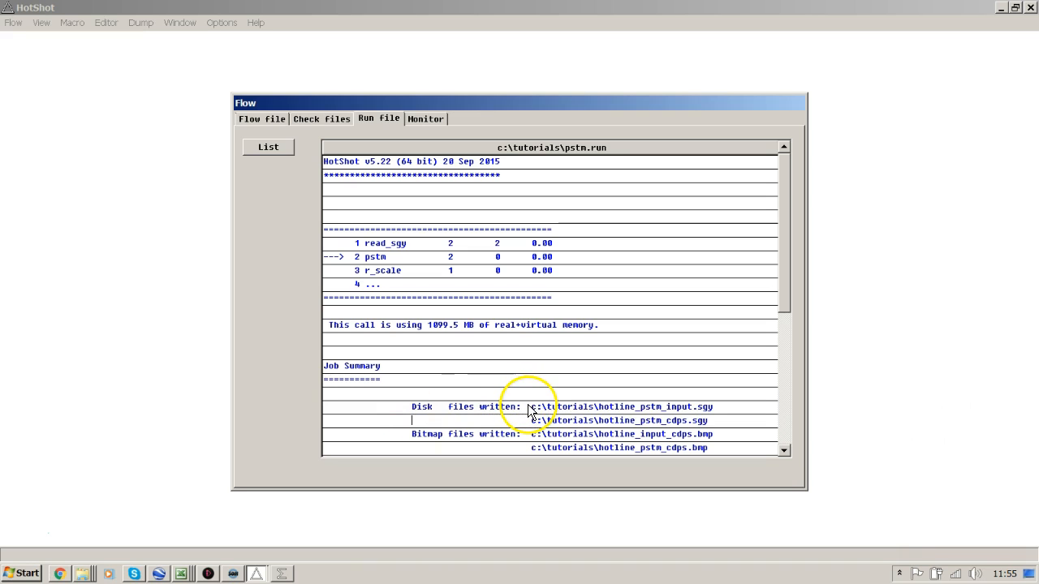
{"action": "left_click_drag", "start_coordinate": [531, 411], "coordinate": [716, 413]}
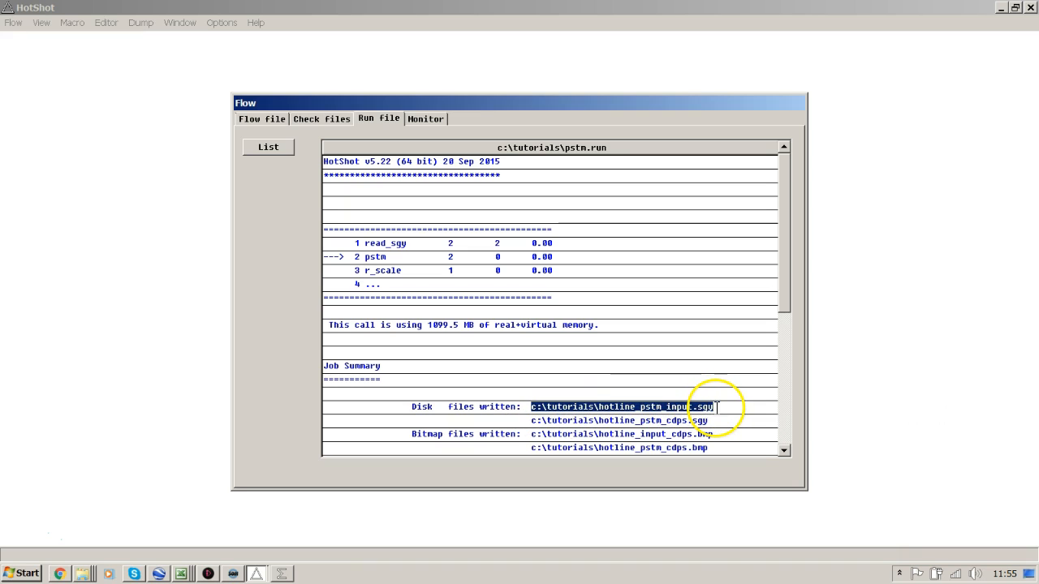
{"action": "right_click", "coordinate": [694, 405]}
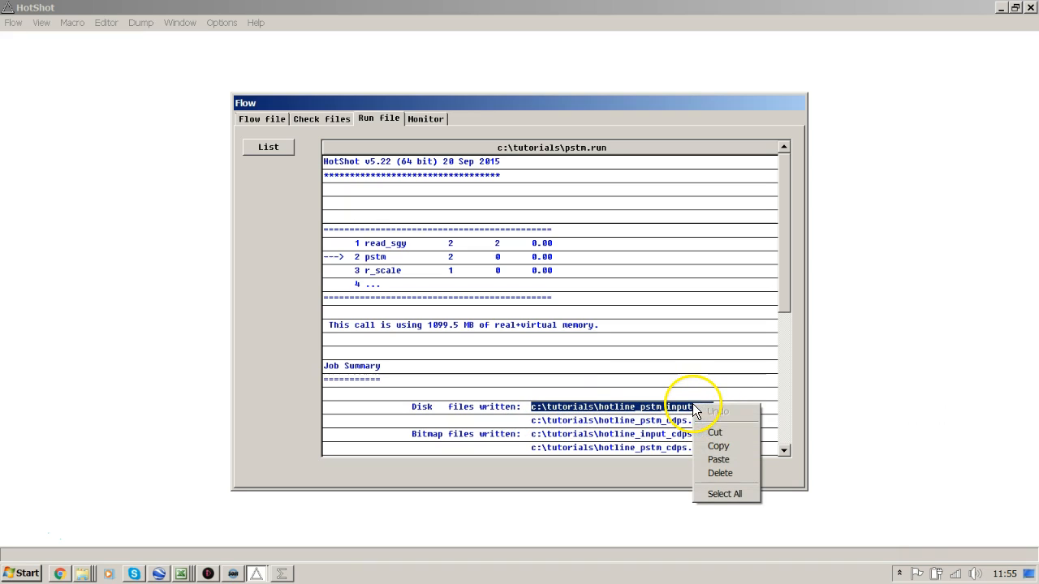
{"action": "left_click", "coordinate": [718, 448]}
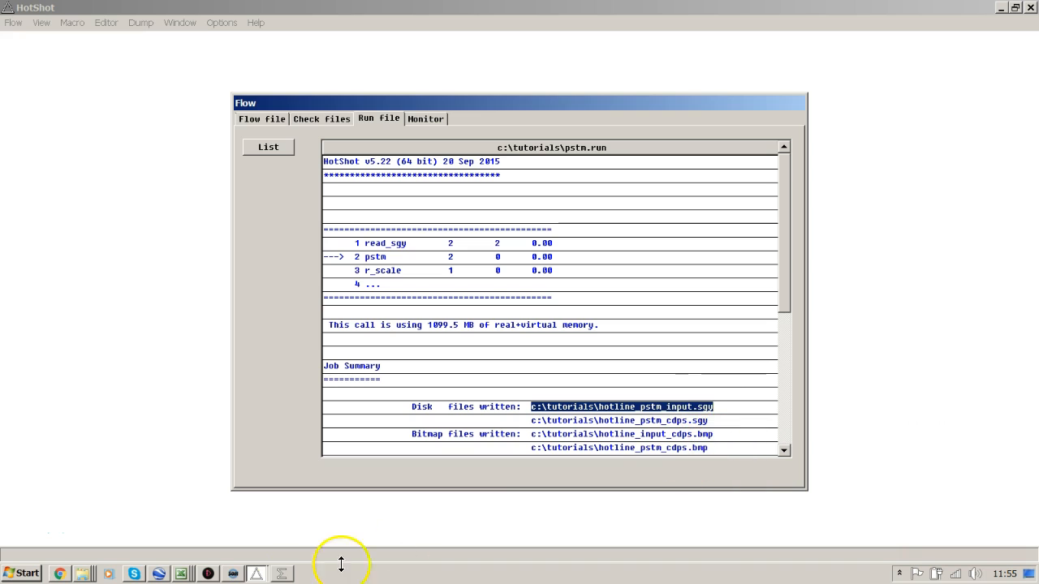
Switch to Spex and open c:\tutorials\hotline_pstm_input.sgy as the source file using the copied path
{"action": "left_click", "coordinate": [282, 573]}
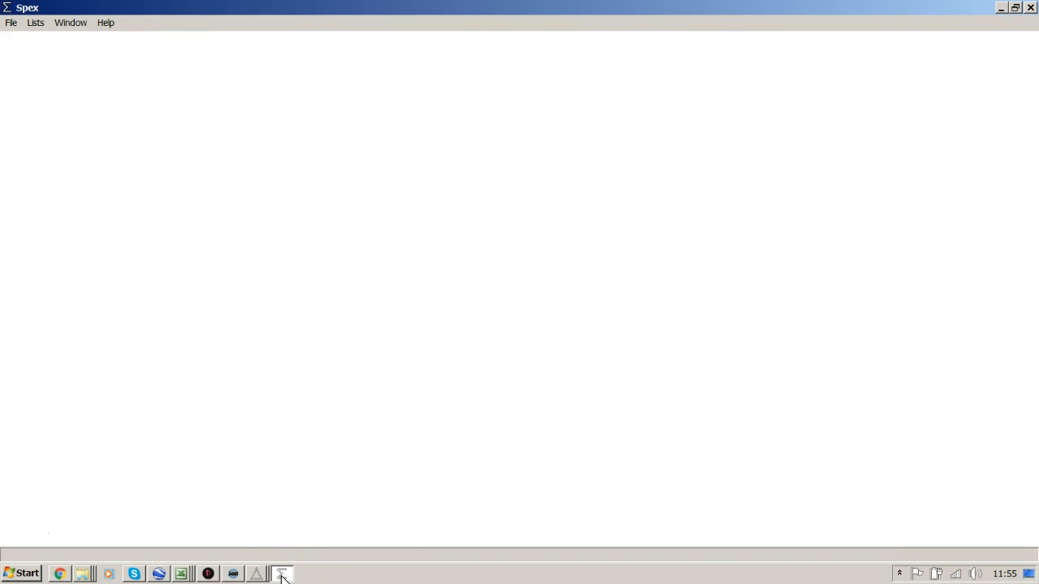
{"action": "left_click", "coordinate": [12, 25]}
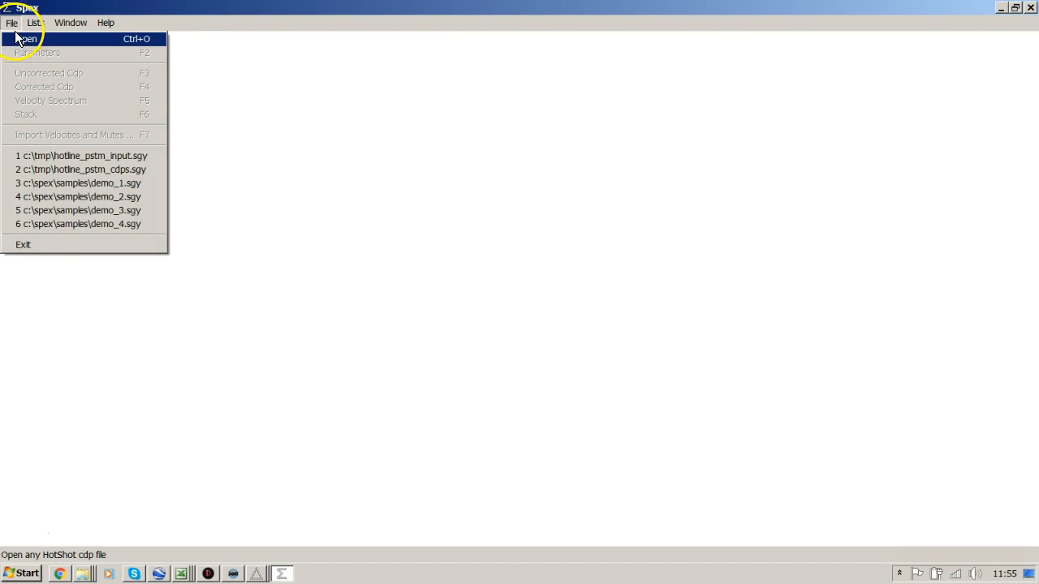
{"action": "left_click", "coordinate": [20, 39]}
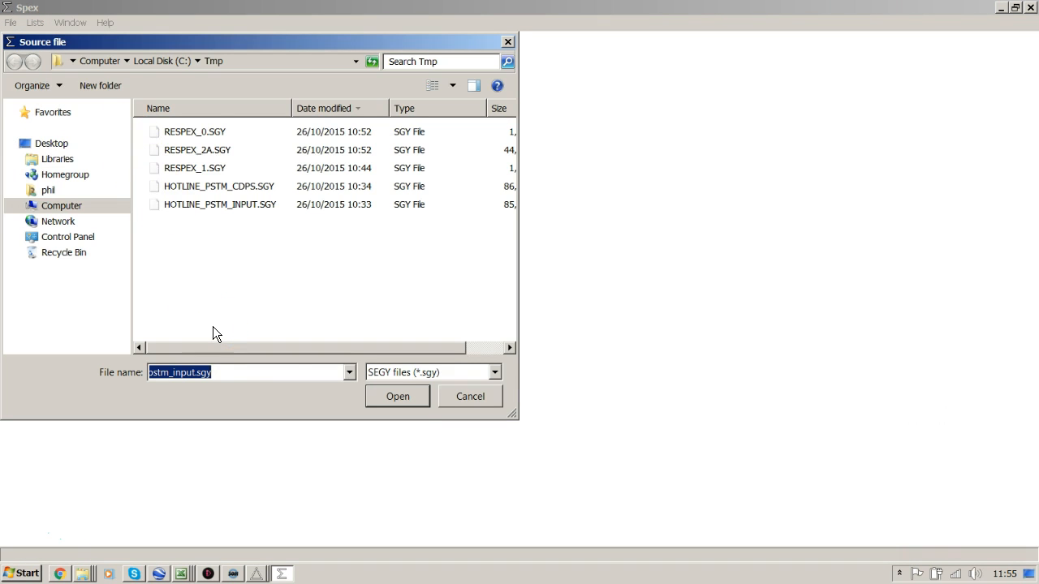
{"action": "key", "text": "ctrl+v"}
{"action": "key", "text": "Return"}
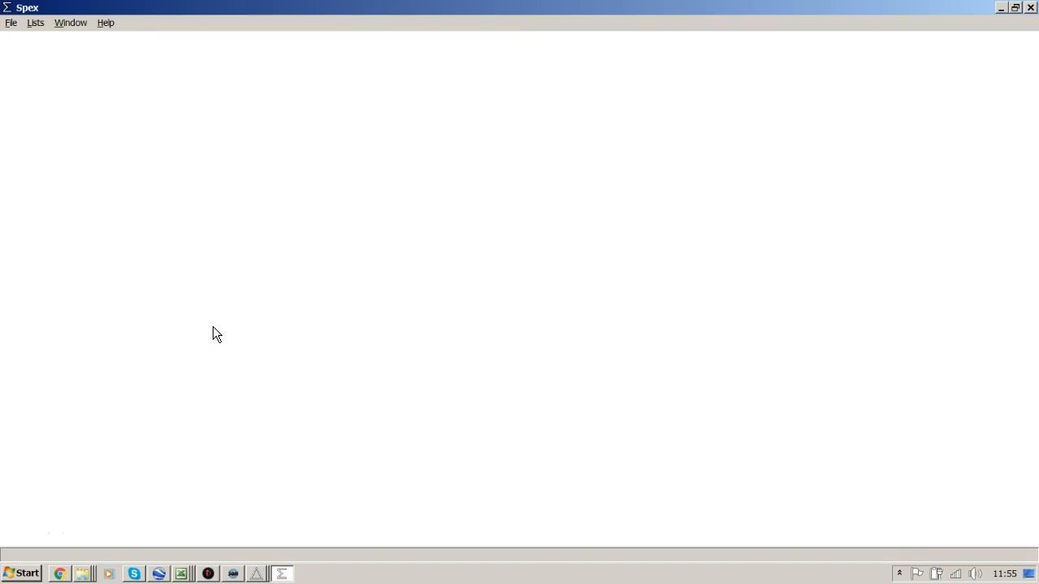
Accept the default processing and display parameters for the opened gathers
{"action": "left_click", "coordinate": [12, 23]}
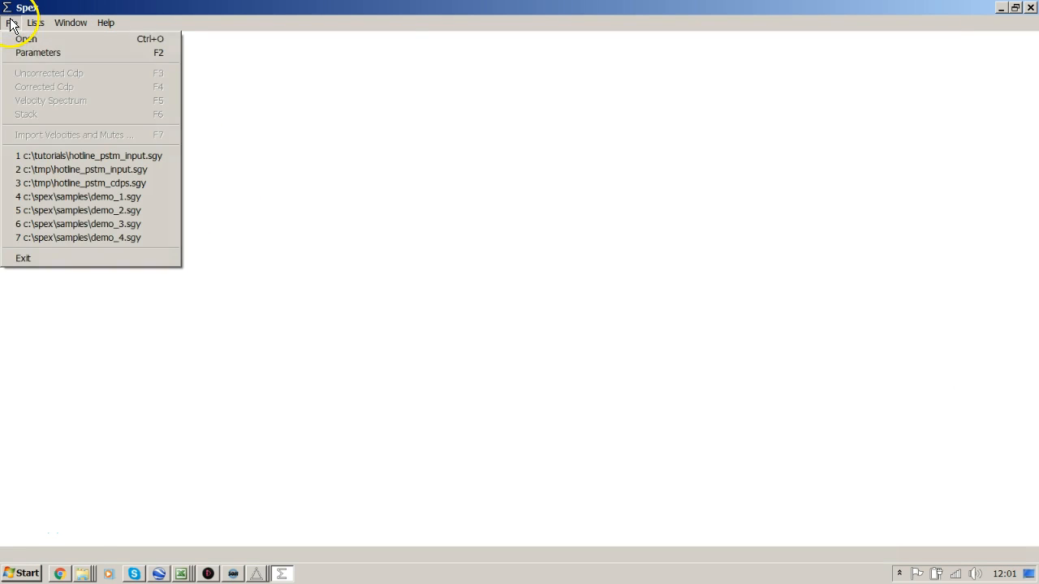
{"action": "left_click", "coordinate": [35, 56]}
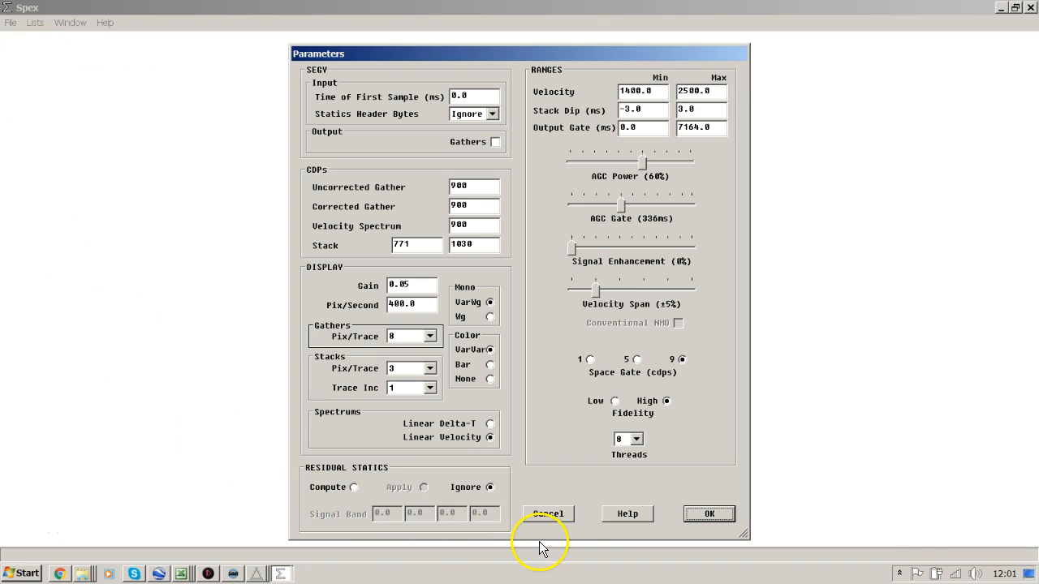
{"action": "left_click", "coordinate": [698, 516]}
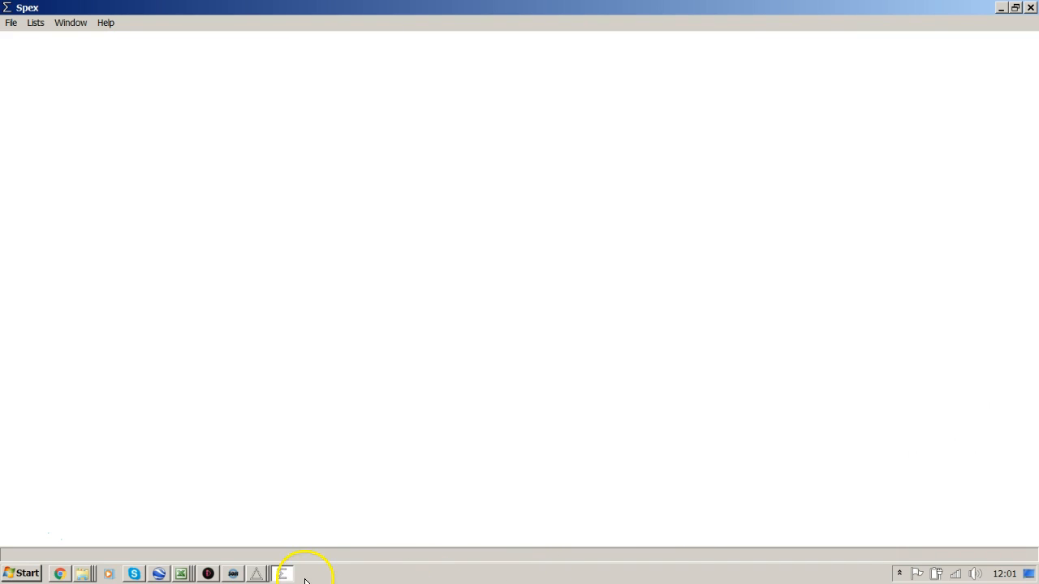
Switch to the HotShot flow window, view the pstm velocity functions in the expanded flow file, and revert it to the unexpanded version
{"action": "left_click", "coordinate": [256, 574]}
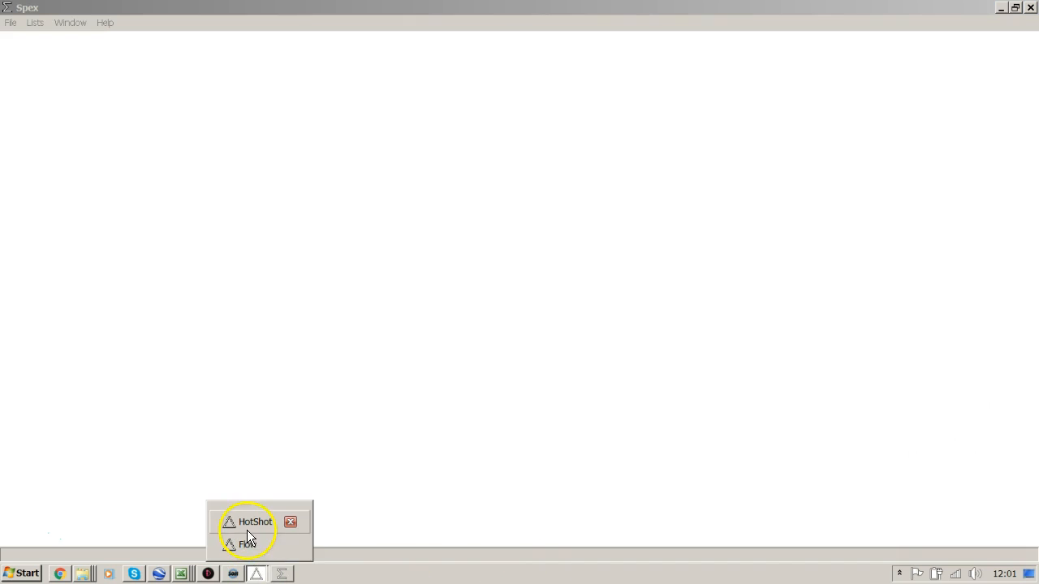
{"action": "left_click", "coordinate": [248, 544]}
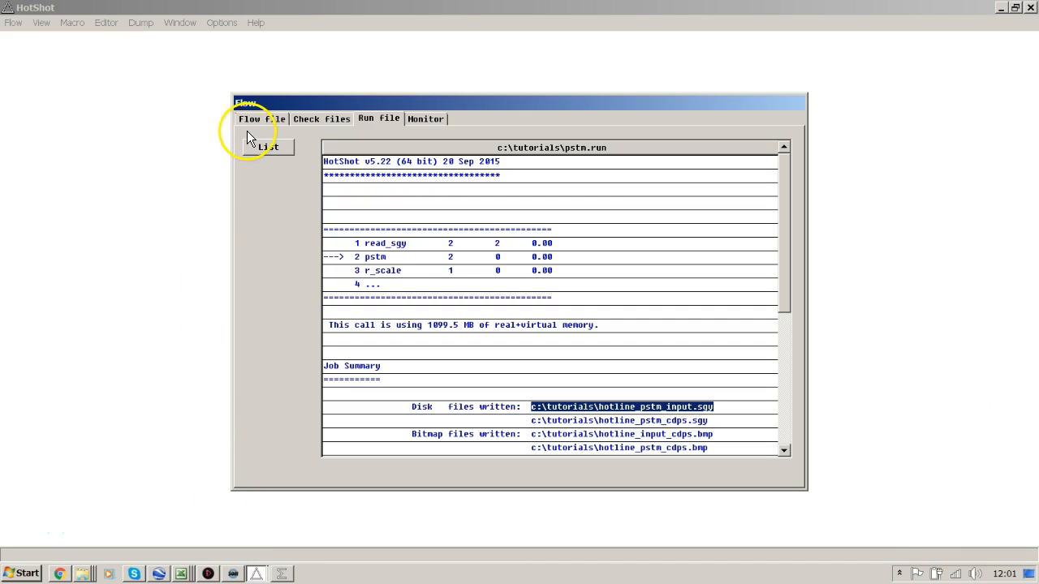
{"action": "left_click", "coordinate": [253, 119]}
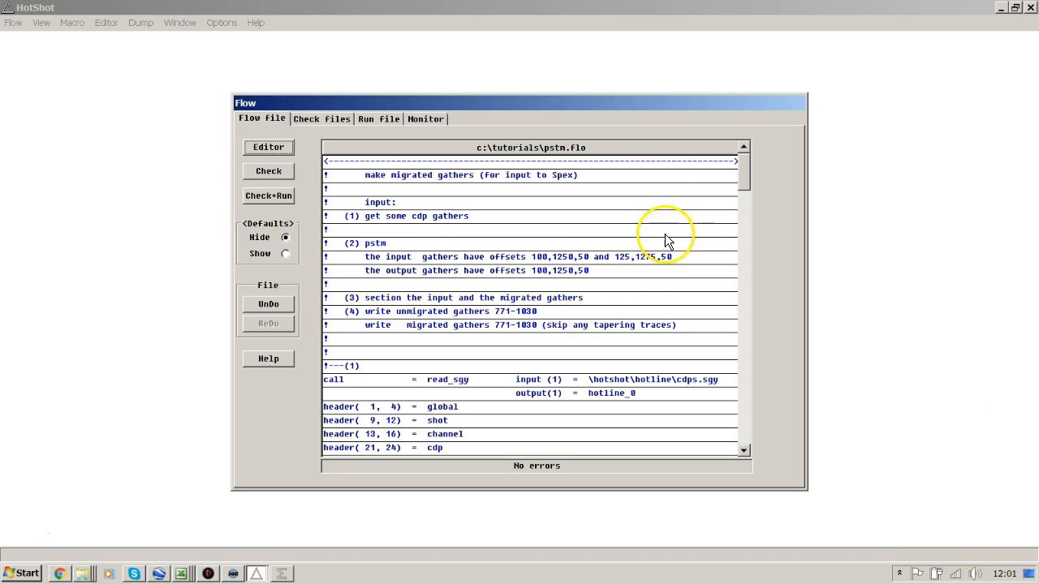
{"action": "left_click_drag", "start_coordinate": [742, 174], "coordinate": [746, 226]}
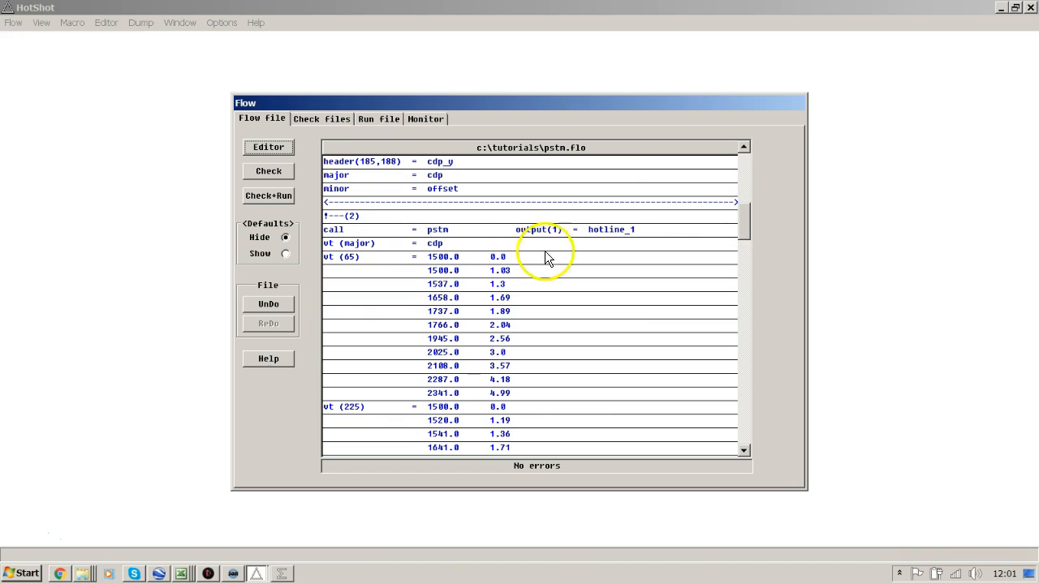
{"action": "left_click", "coordinate": [270, 307]}
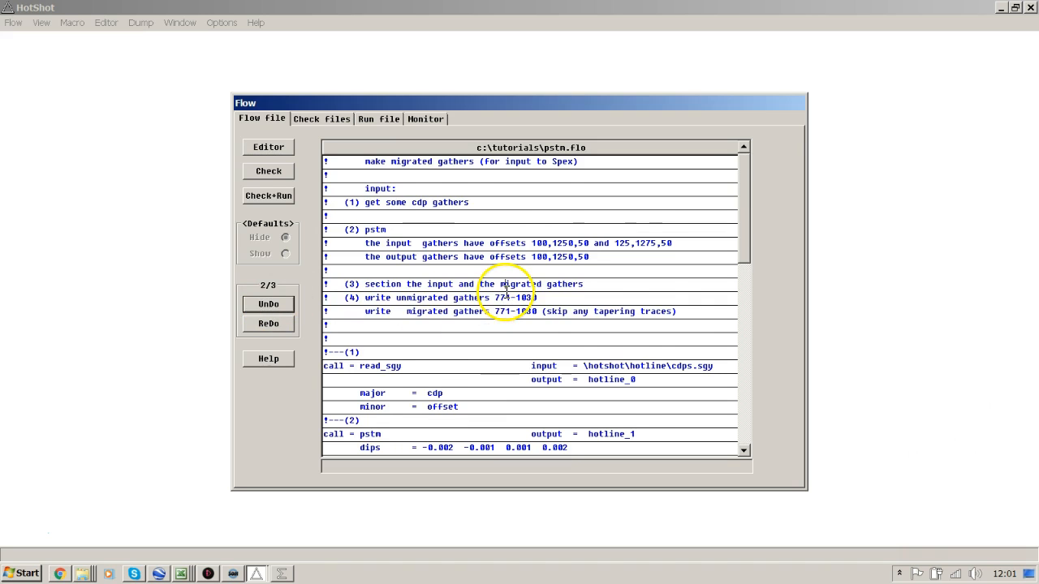
Copy the velocity file path c:\hotshot\hotline\vt.txt from the pstm call in the flow file
{"action": "scroll", "coordinate": [506, 290], "scroll_direction": "down", "scroll_amount": 3}
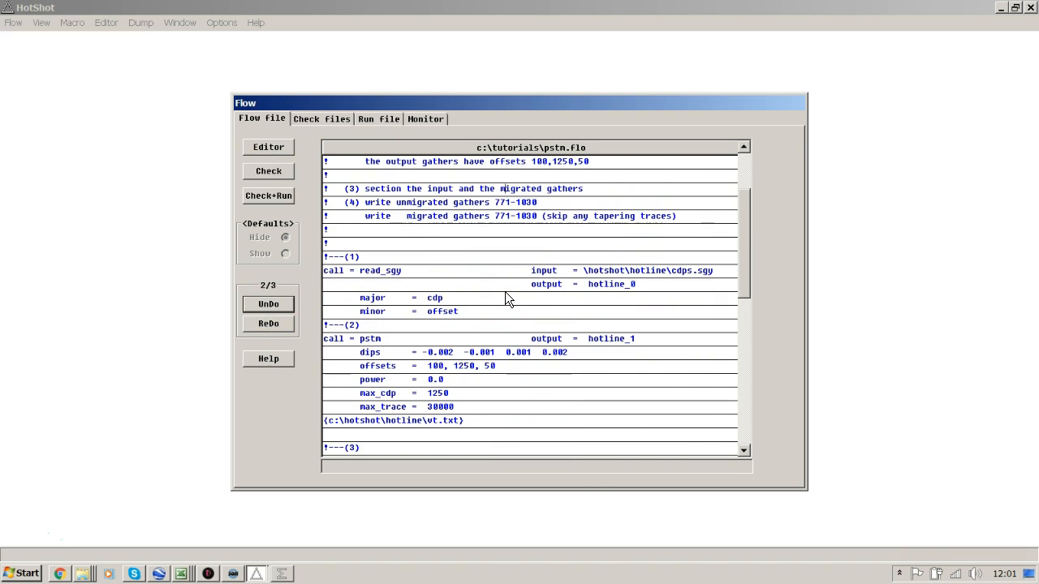
{"action": "left_click_drag", "start_coordinate": [330, 425], "coordinate": [461, 427]}
{"action": "right_click", "coordinate": [459, 419]}
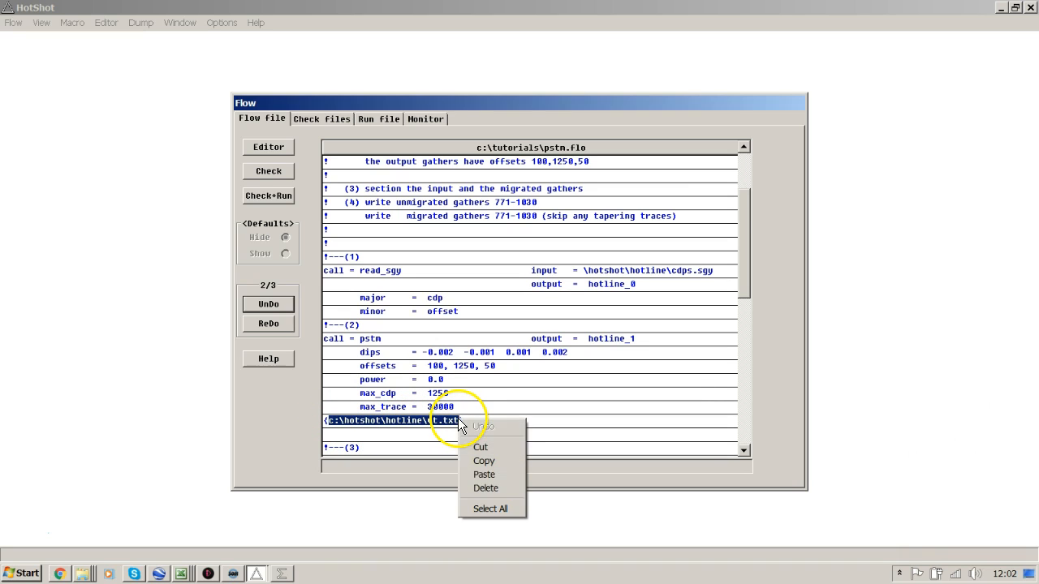
{"action": "left_click", "coordinate": [482, 462]}
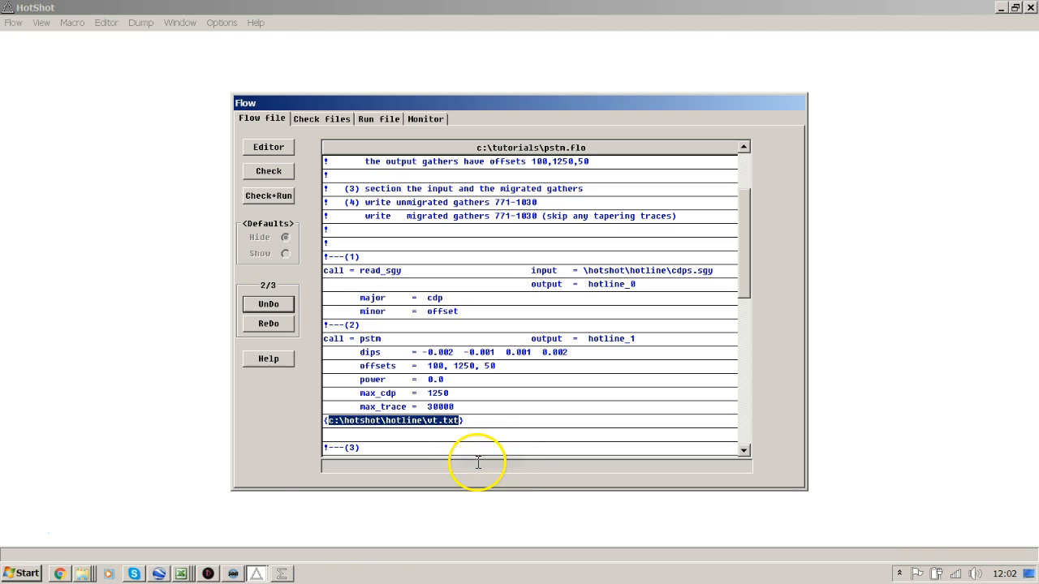
Switch to Spex and import the velocity functions from c:\hotshot\hotline\vt.txt, accepting the notice about the input's CDP limits
{"action": "left_click", "coordinate": [282, 573]}
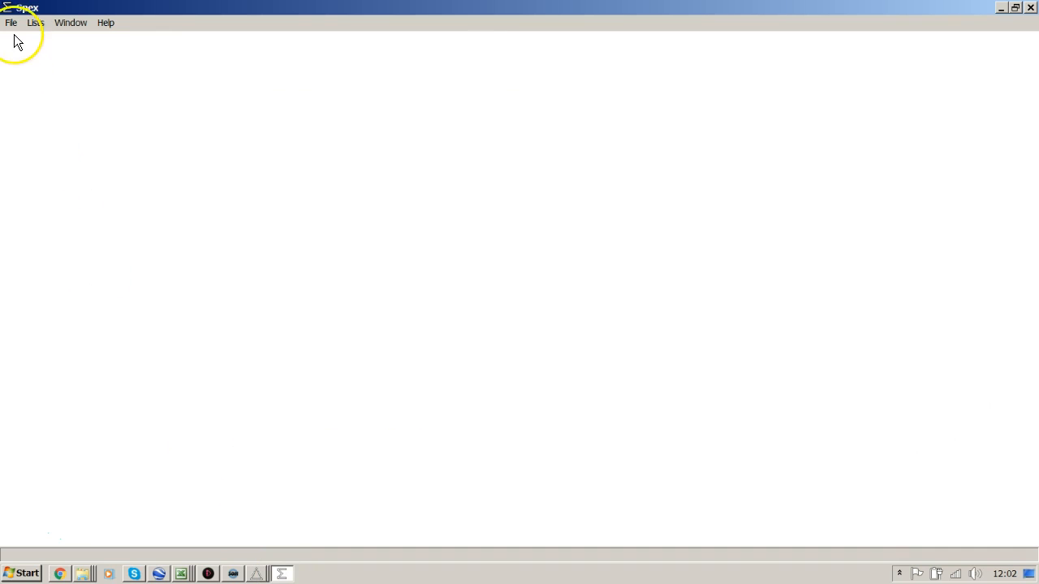
{"action": "left_click", "coordinate": [11, 23]}
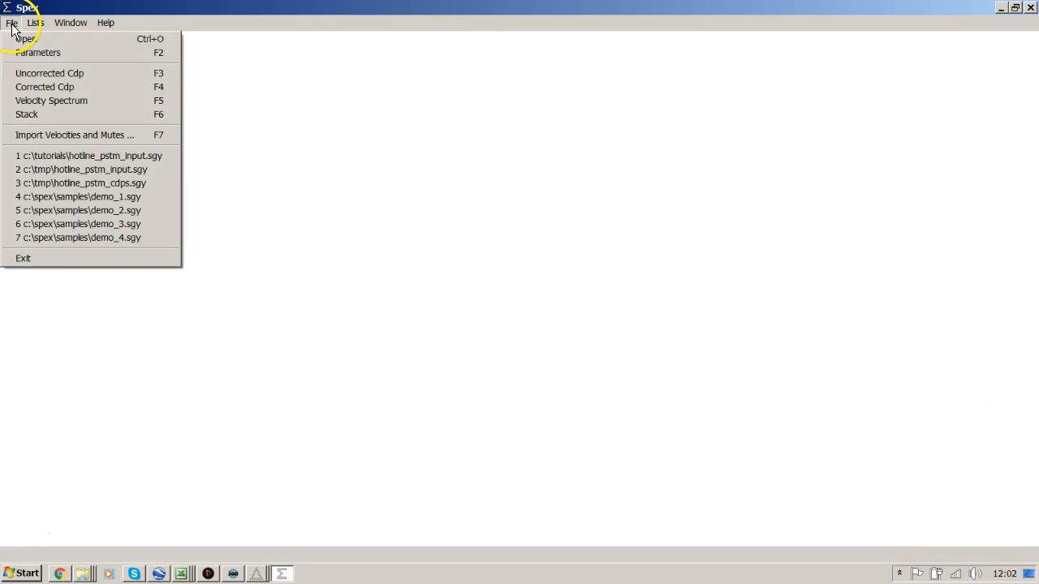
{"action": "left_click", "coordinate": [63, 138]}
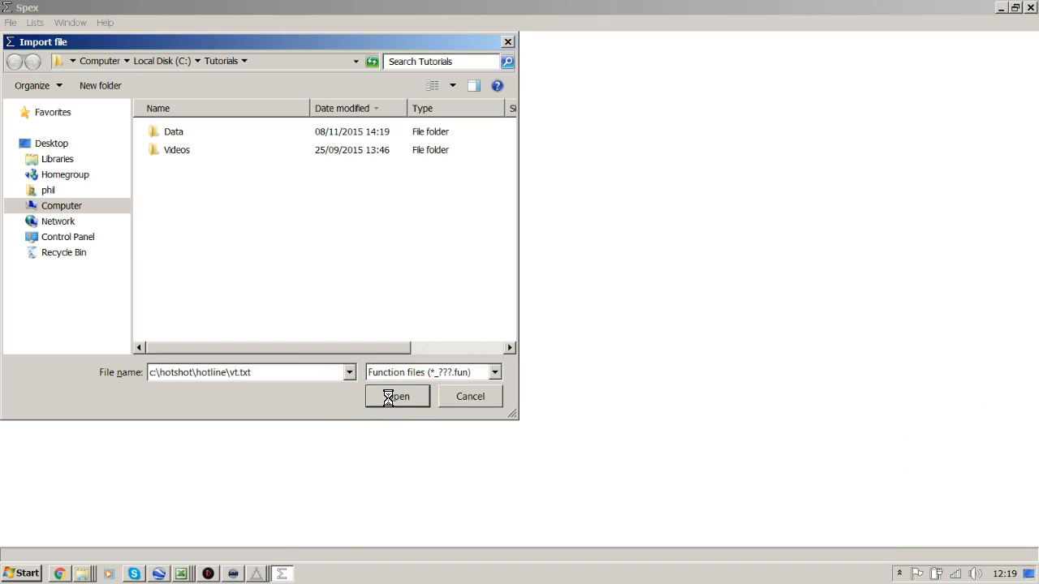
{"action": "left_click", "coordinate": [415, 401]}
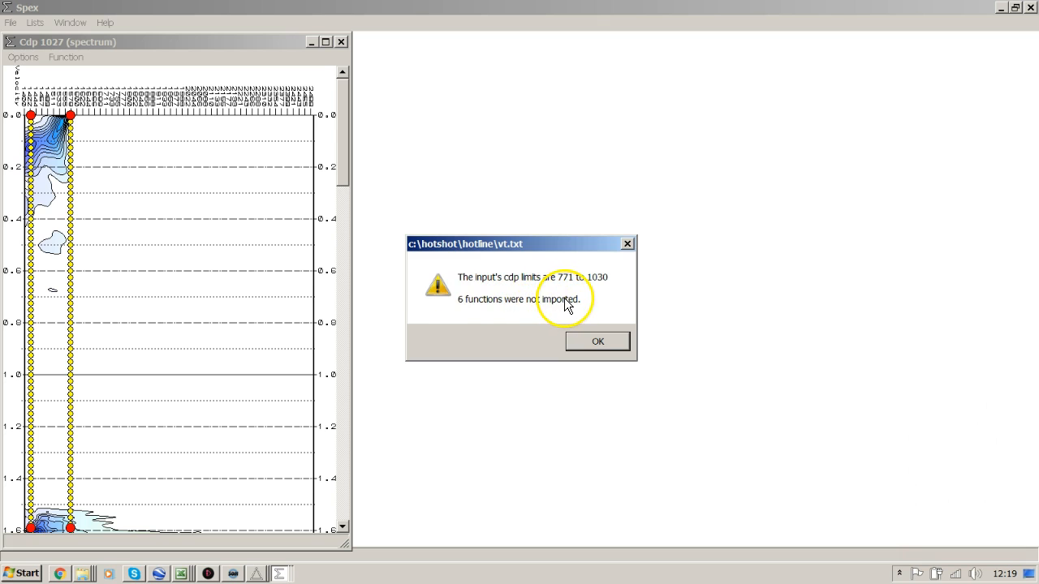
{"action": "left_click", "coordinate": [590, 341]}
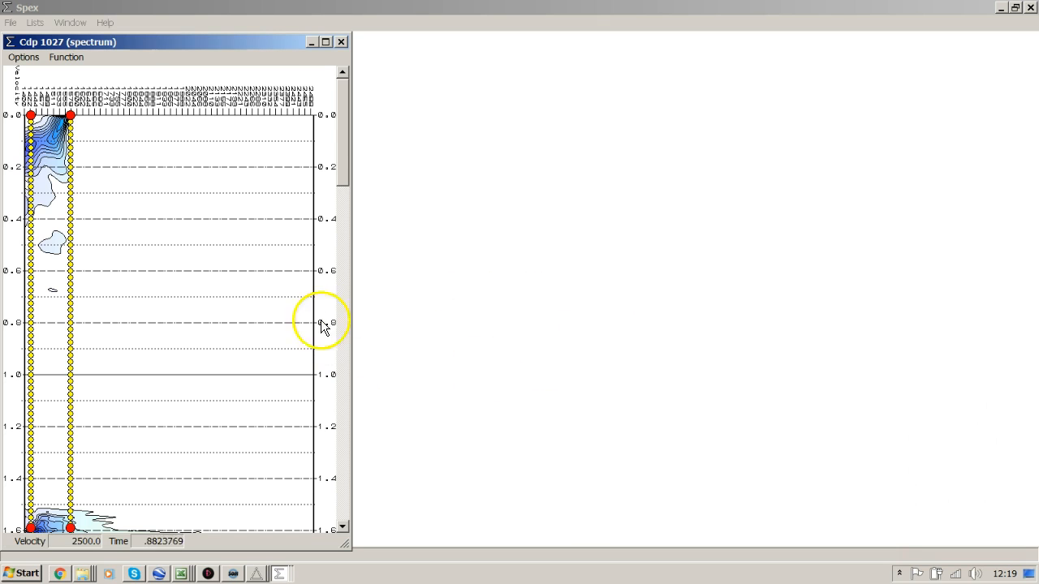
Spread out the velocity spectra of CDPs 1027, 913 and 789, examine their imported functions over time, and dock the windows again
{"action": "scroll", "coordinate": [303, 344], "scroll_direction": "down", "scroll_amount": 5}
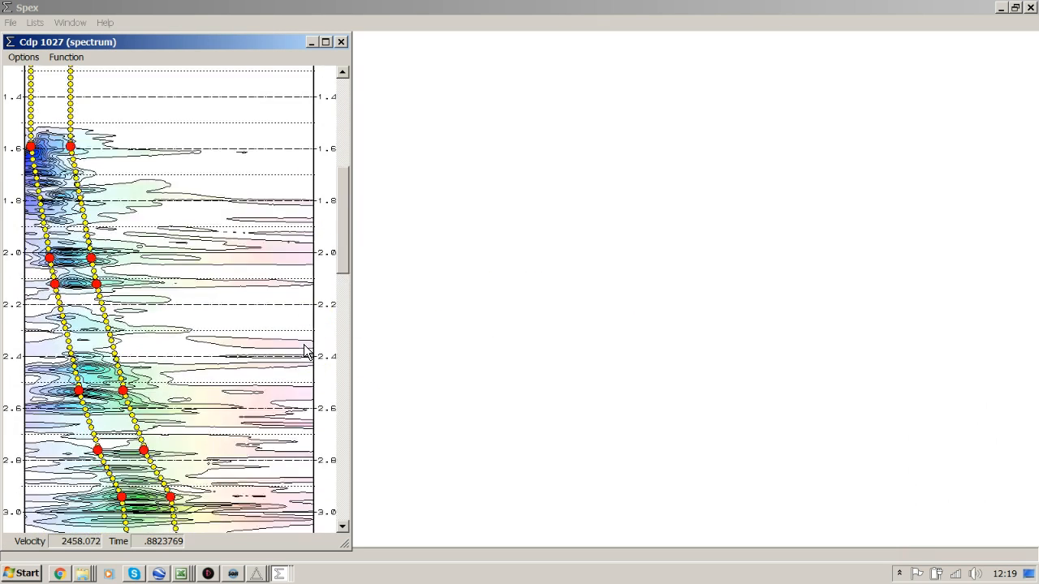
{"action": "scroll", "coordinate": [306, 347], "scroll_direction": "up", "scroll_amount": 3}
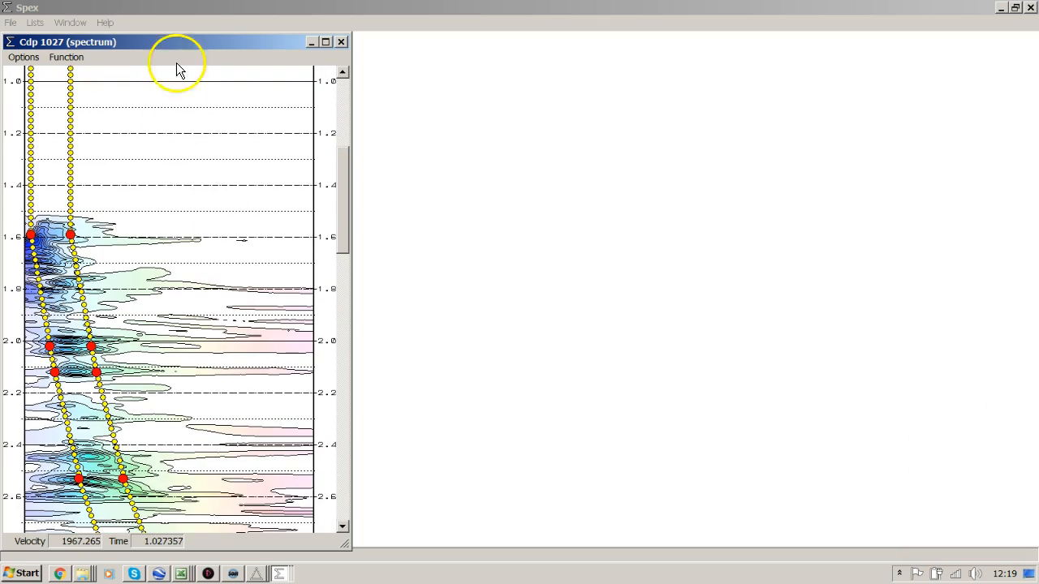
{"action": "left_click_drag", "start_coordinate": [190, 37], "coordinate": [516, 39]}
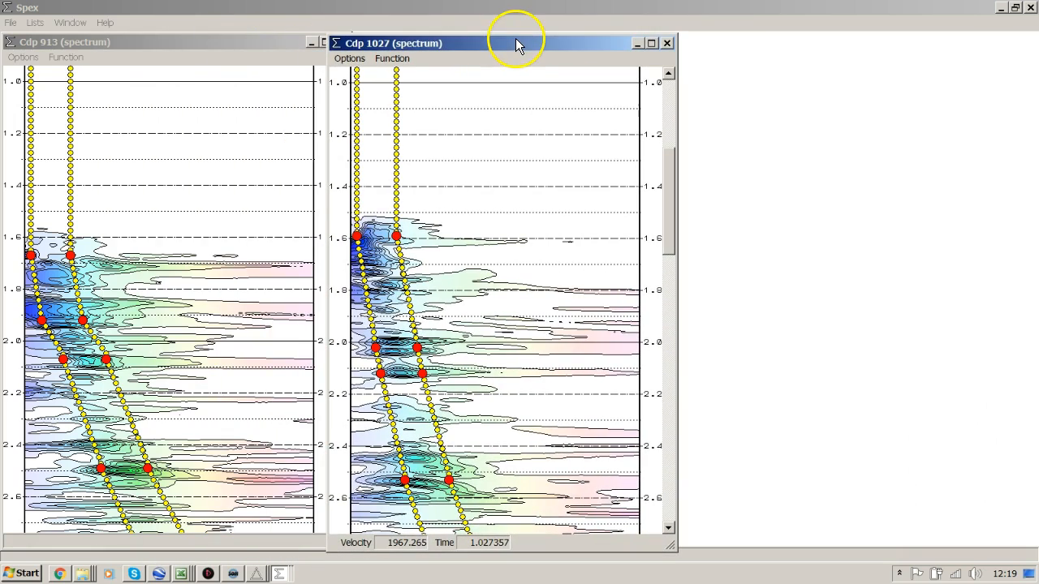
{"action": "left_click_drag", "start_coordinate": [241, 43], "coordinate": [816, 57]}
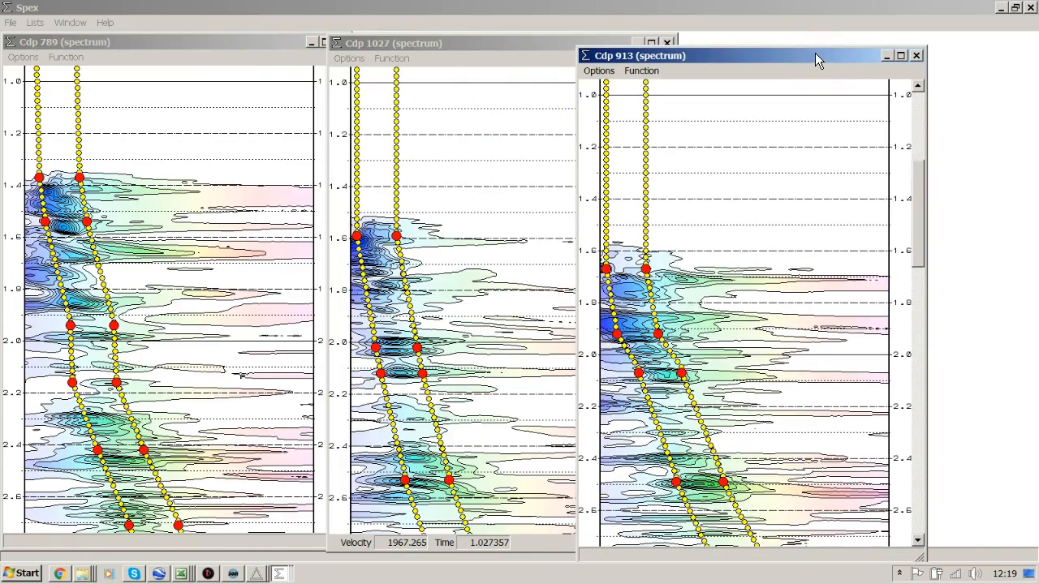
{"action": "scroll", "coordinate": [788, 169], "scroll_direction": "down", "scroll_amount": 10}
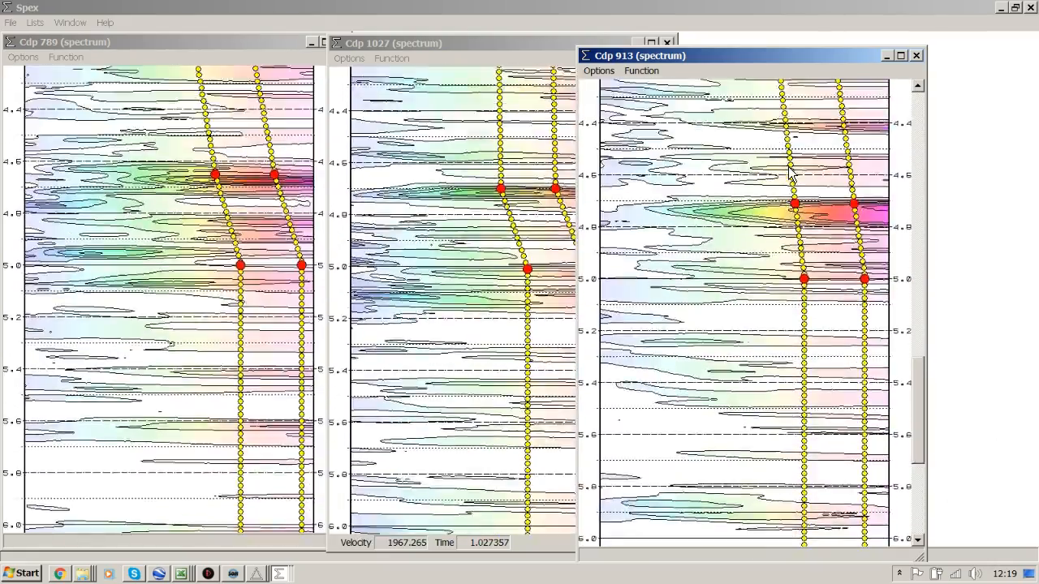
{"action": "scroll", "coordinate": [792, 173], "scroll_direction": "up", "scroll_amount": 5}
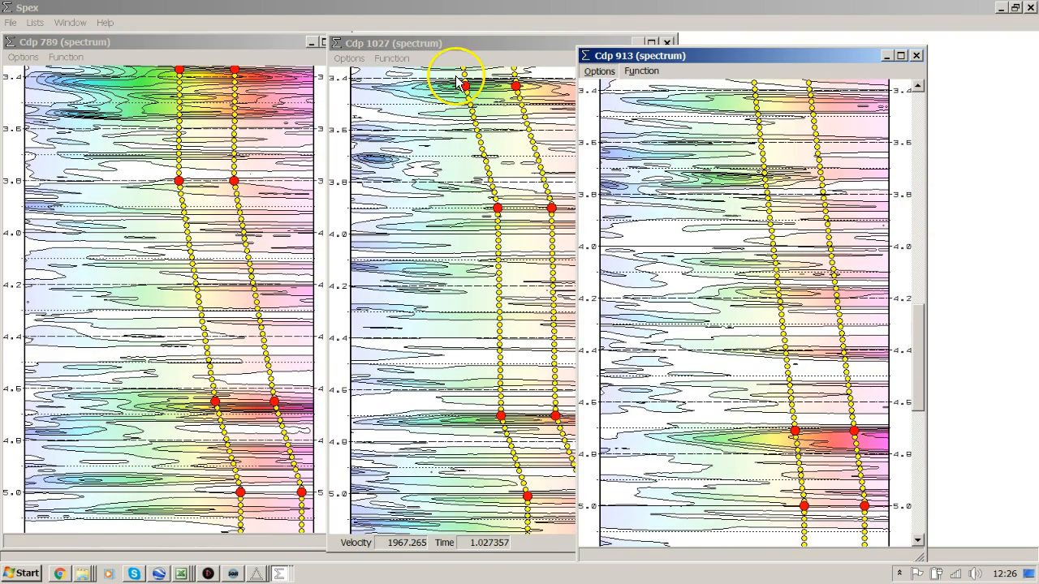
{"action": "left_click", "coordinate": [73, 22]}
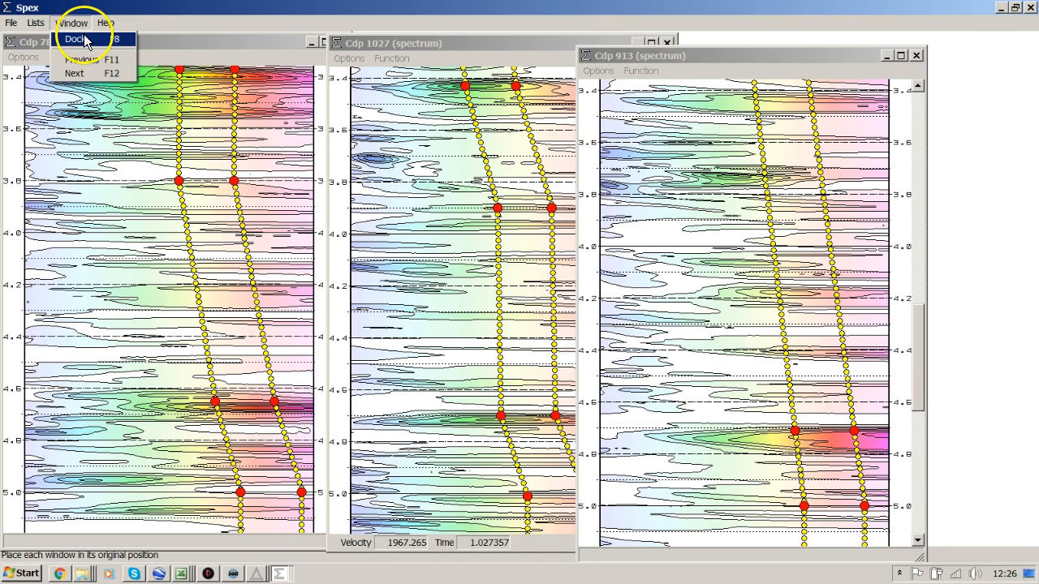
{"action": "left_click", "coordinate": [86, 37]}
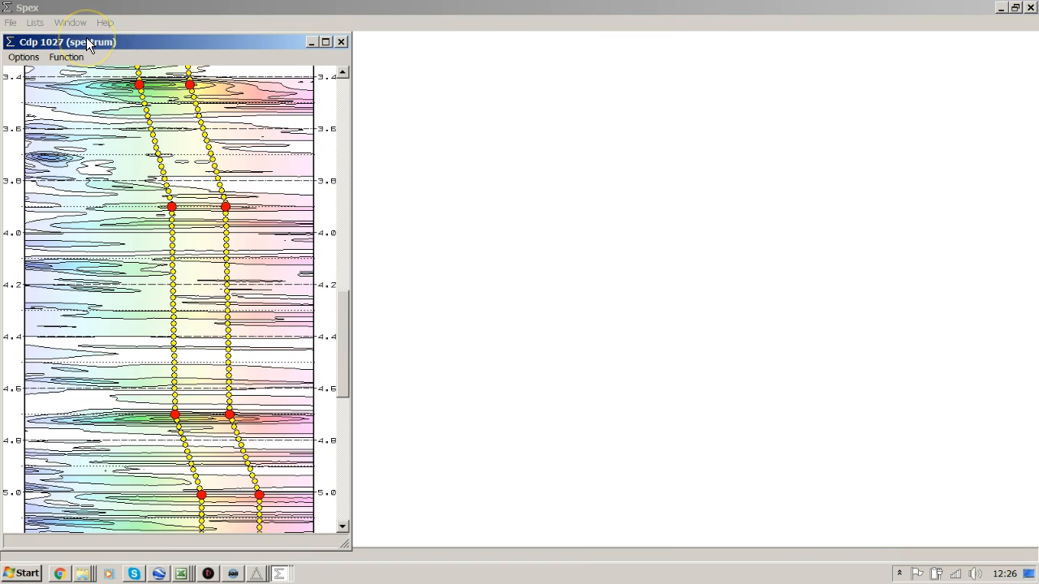
Display the uncorrected gather of CDP 900 and view its early reflections
{"action": "left_click", "coordinate": [12, 24]}
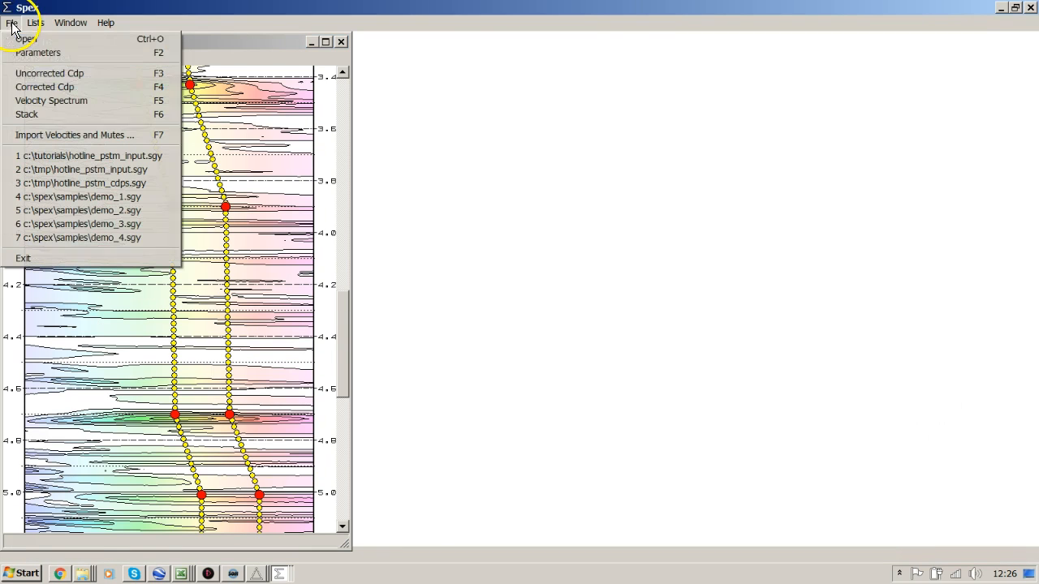
{"action": "left_click", "coordinate": [45, 77]}
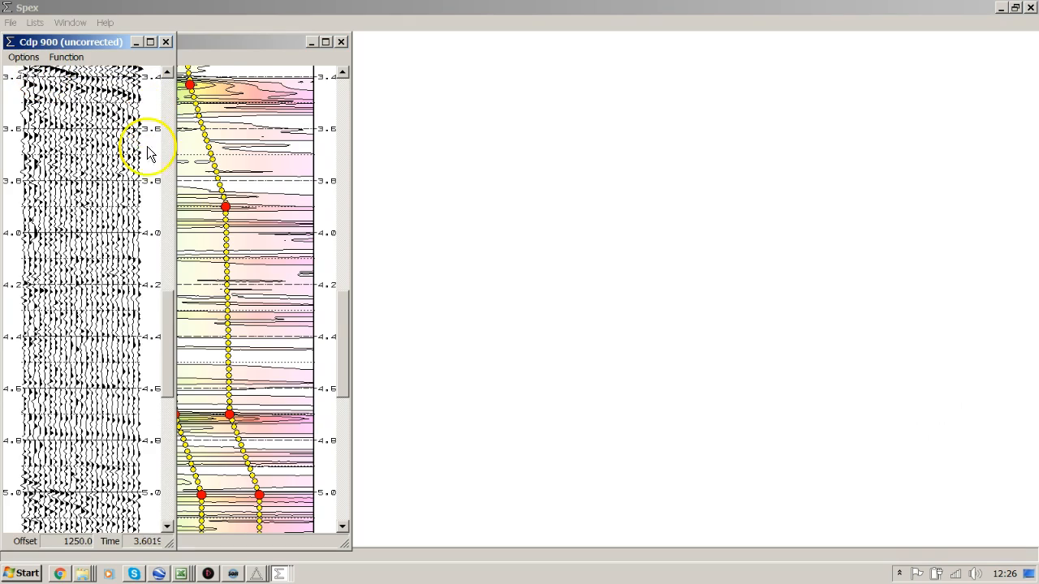
{"action": "scroll", "coordinate": [126, 182], "scroll_direction": "up", "scroll_amount": 5}
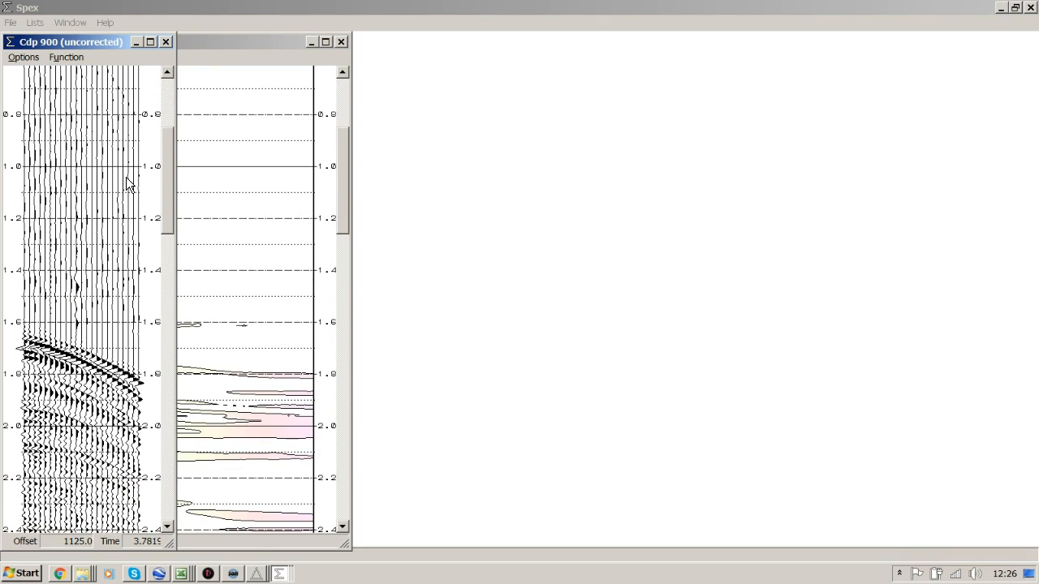
{"action": "left_click", "coordinate": [98, 227]}
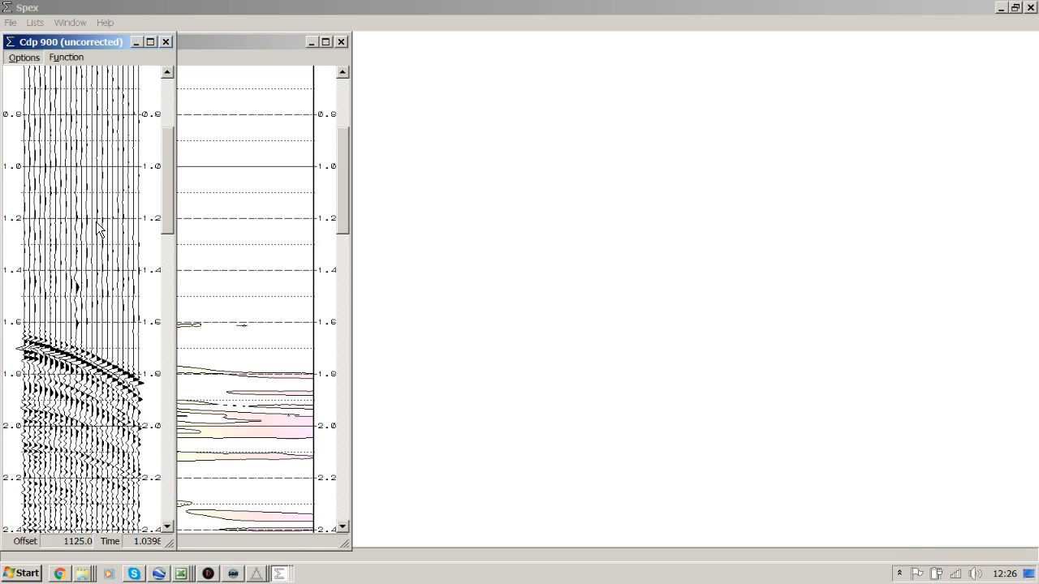
Pick a mute on the uncorrected CDP 900 gather through offset 100 at time 0, offset 706.25 at about 1.87 and offset 1250 at about 2.81
{"action": "scroll", "coordinate": [104, 224], "scroll_direction": "up", "scroll_amount": 2}
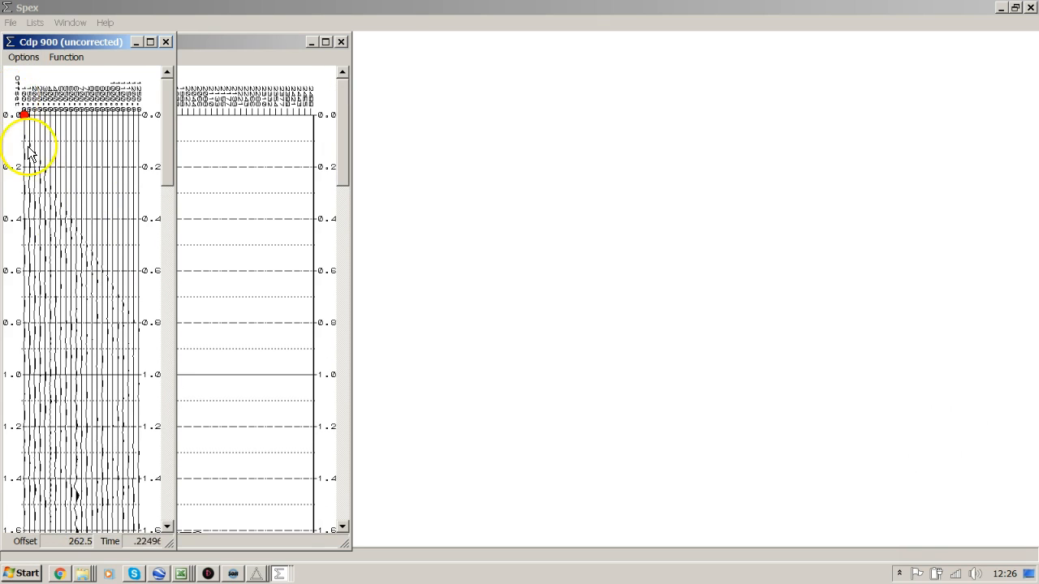
{"action": "scroll", "coordinate": [87, 274], "scroll_direction": "down", "scroll_amount": 3}
{"action": "scroll", "coordinate": [87, 273], "scroll_direction": "down", "scroll_amount": 1}
{"action": "left_click", "coordinate": [98, 301]}
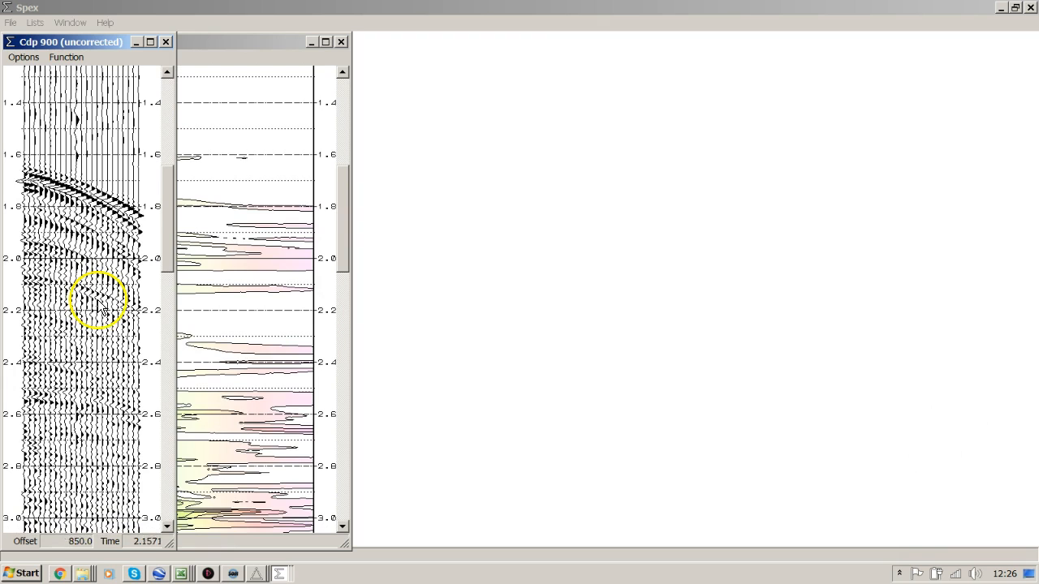
{"action": "left_click", "coordinate": [140, 469]}
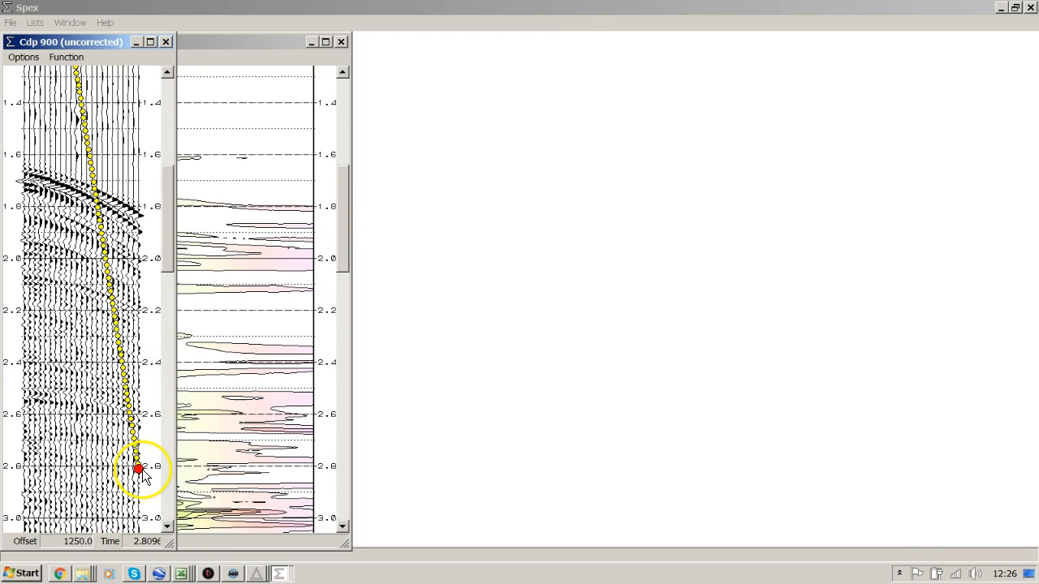
{"action": "left_click", "coordinate": [83, 227]}
{"action": "scroll", "coordinate": [84, 233], "scroll_direction": "up", "scroll_amount": 7}
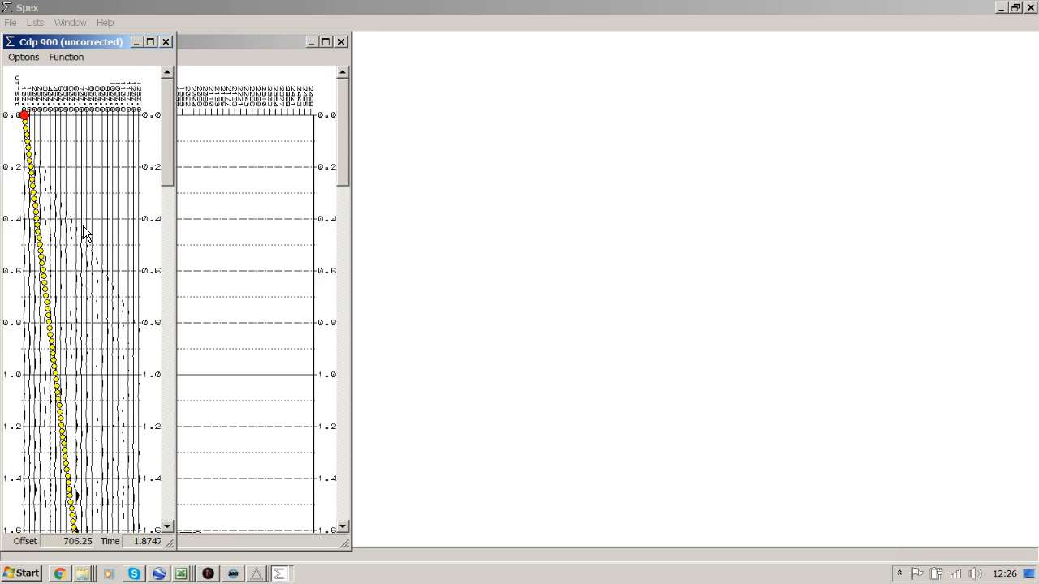
{"action": "scroll", "coordinate": [83, 233], "scroll_direction": "down", "scroll_amount": 6}
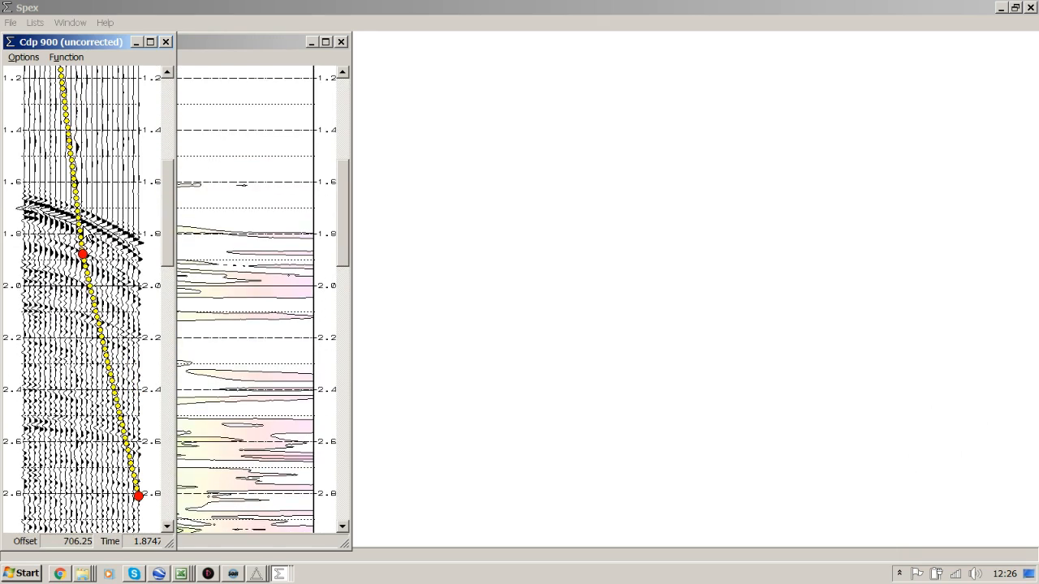
{"action": "mouse_move", "coordinate": [81, 225]}
{"action": "left_mouse_down"}
{"action": "mouse_move", "coordinate": [42, 163]}
{"action": "mouse_move", "coordinate": [17, 85]}
{"action": "left_mouse_up"}
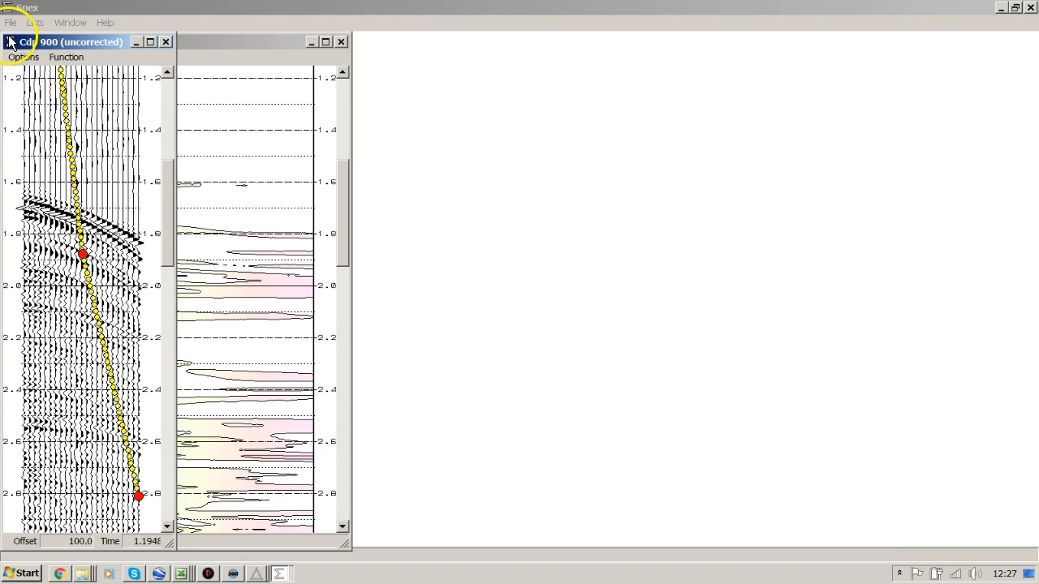
Display the corrected gather of CDP 900 and place its window beside the uncorrected gather
{"action": "left_click", "coordinate": [10, 25]}
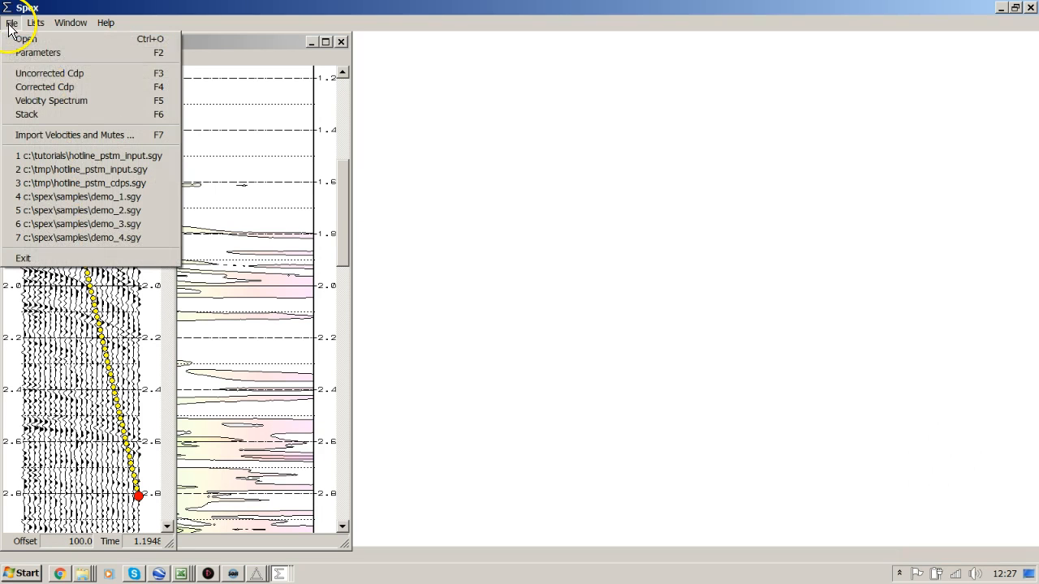
{"action": "left_click", "coordinate": [43, 86]}
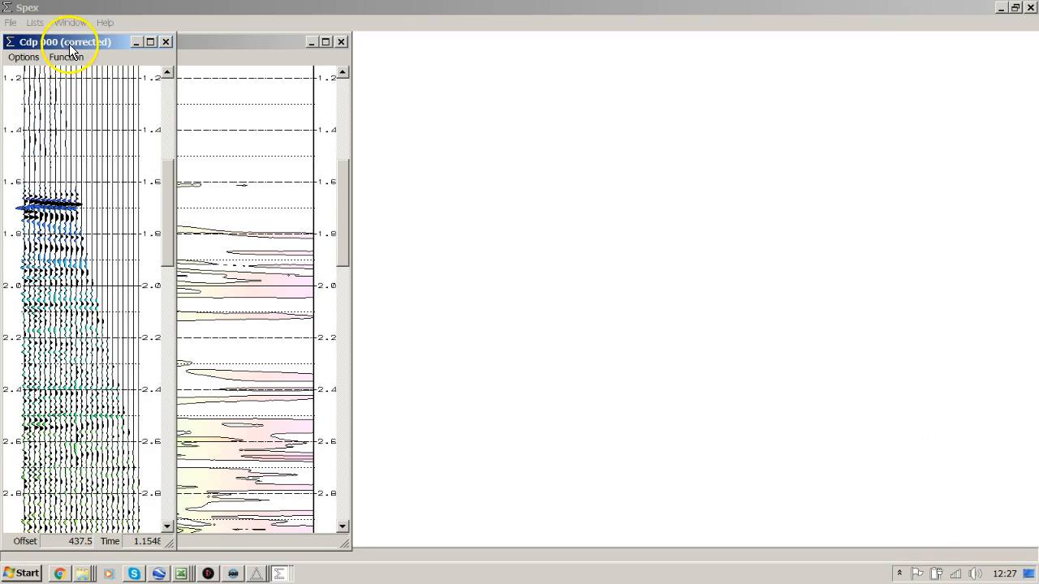
{"action": "left_click_drag", "start_coordinate": [70, 46], "coordinate": [335, 36]}
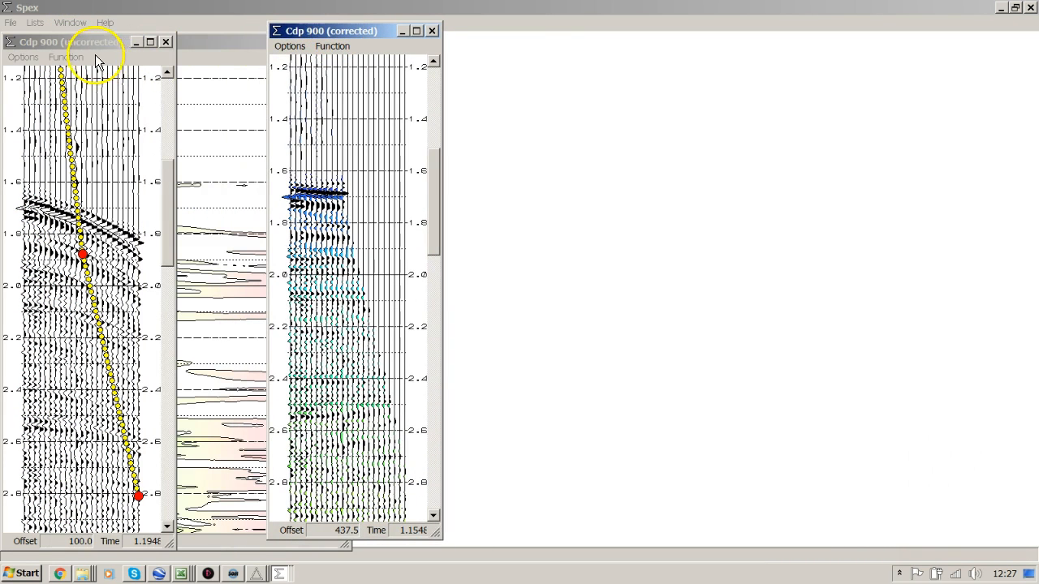
Copy the mute function from the uncorrected CDP 900 gather to the corrected one and dock the windows
{"action": "left_click", "coordinate": [80, 58]}
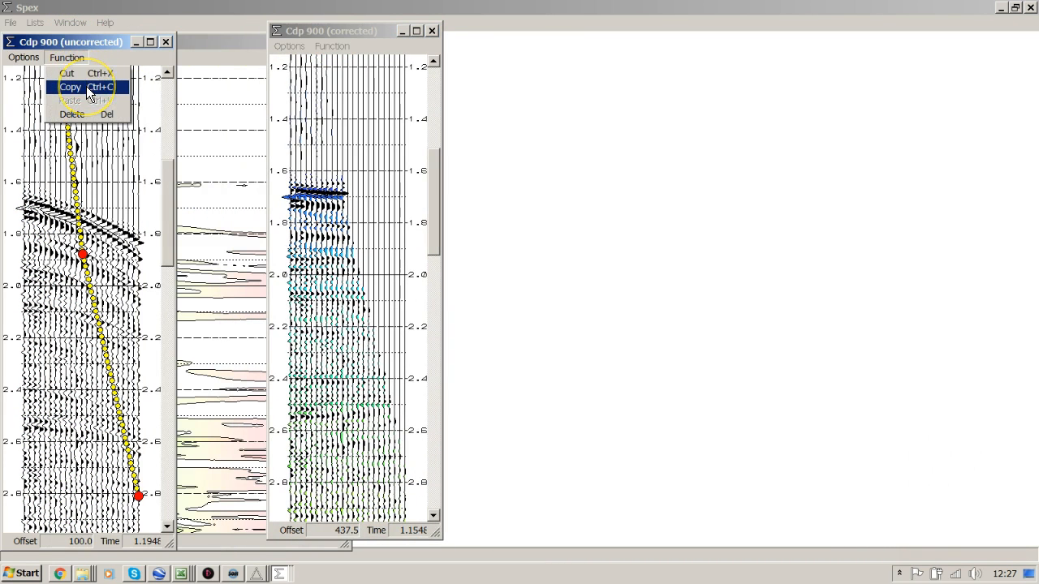
{"action": "left_click", "coordinate": [90, 89]}
{"action": "left_click", "coordinate": [334, 47]}
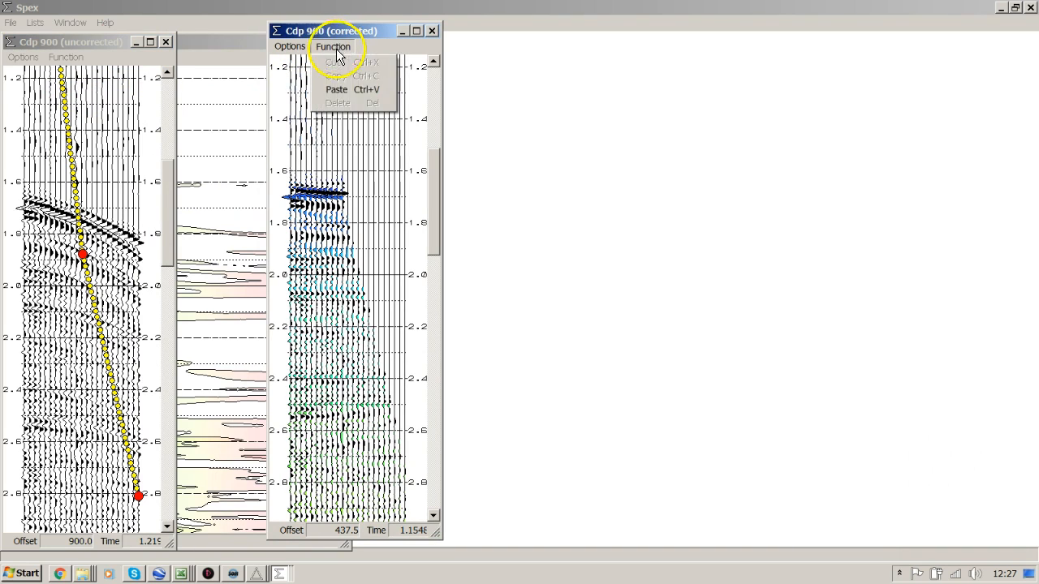
{"action": "left_click", "coordinate": [337, 90]}
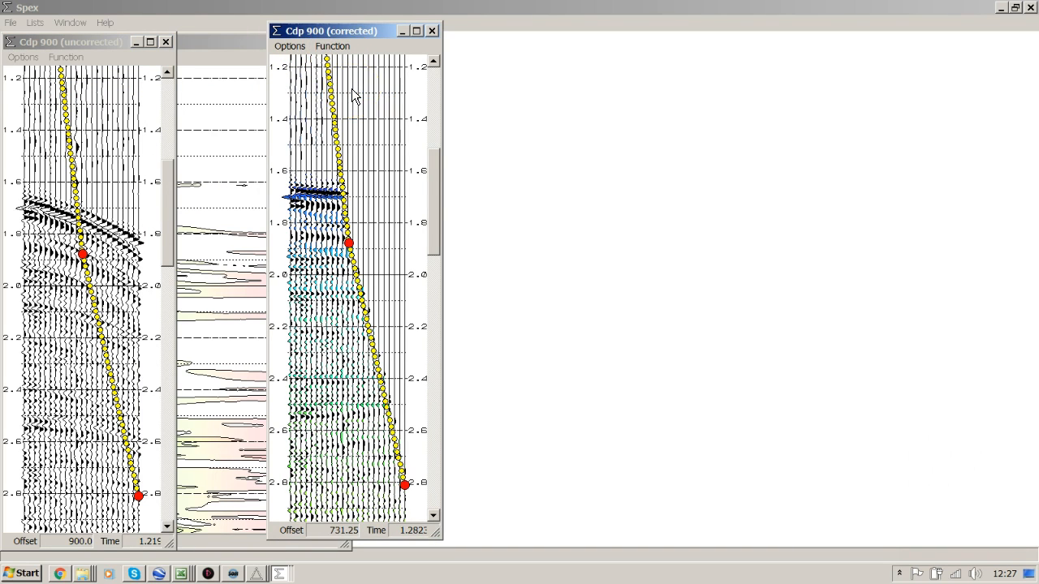
{"action": "mouse_move", "coordinate": [429, 190]}
{"action": "left_mouse_down"}
{"action": "mouse_move", "coordinate": [431, 103]}
{"action": "mouse_move", "coordinate": [429, 196]}
{"action": "left_mouse_up"}
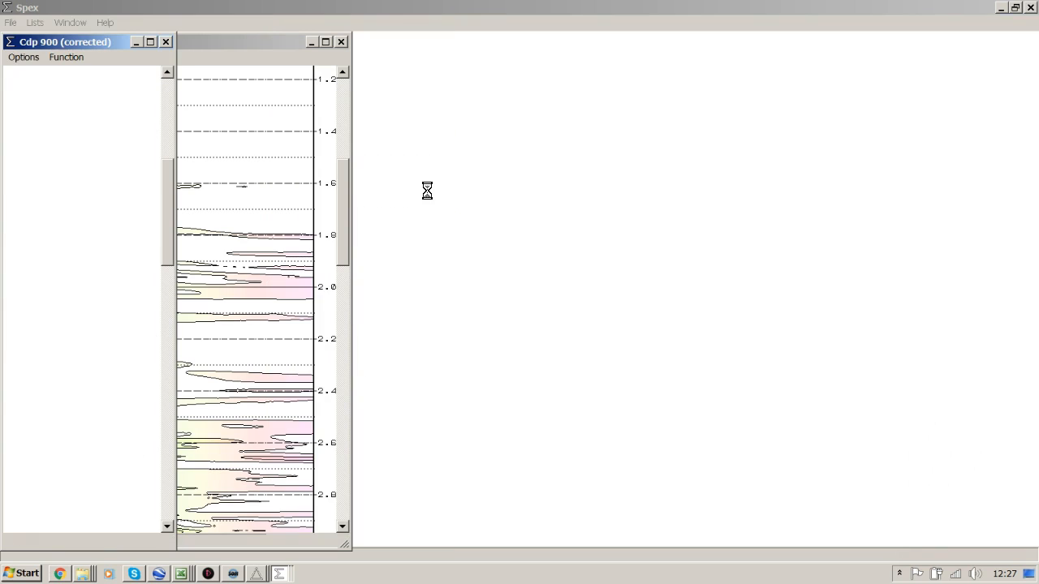
Generate a stack of the gathers and look through the section at later times
{"action": "left_click", "coordinate": [476, 218]}
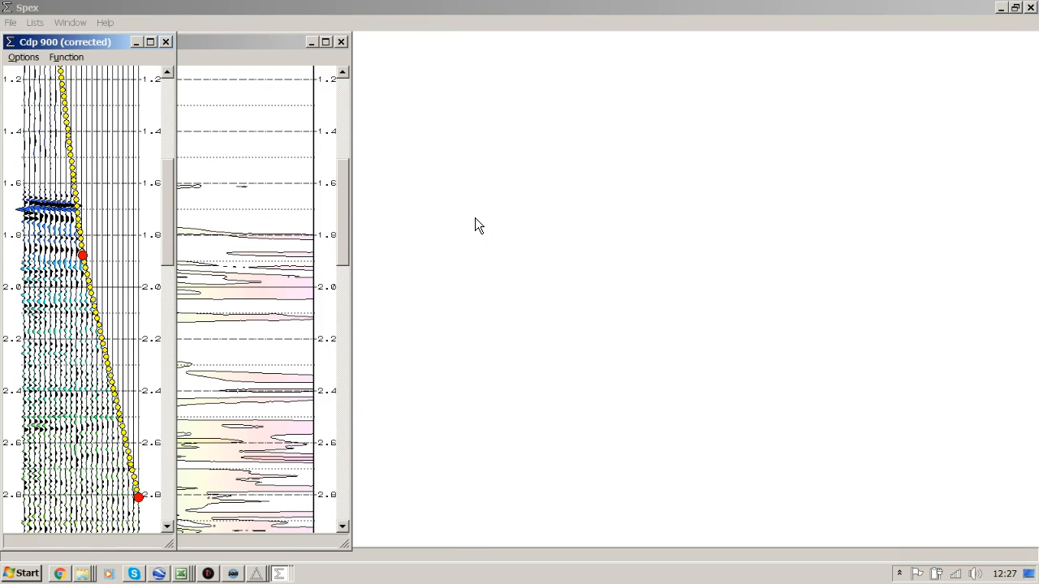
{"action": "left_click", "coordinate": [951, 210]}
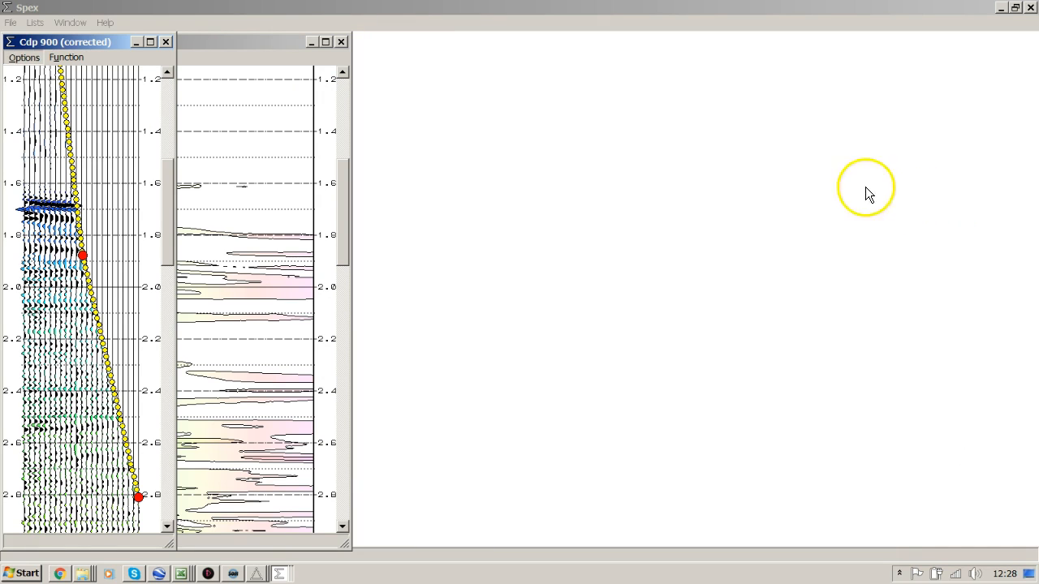
{"action": "left_click", "coordinate": [13, 22]}
{"action": "left_click", "coordinate": [54, 114]}
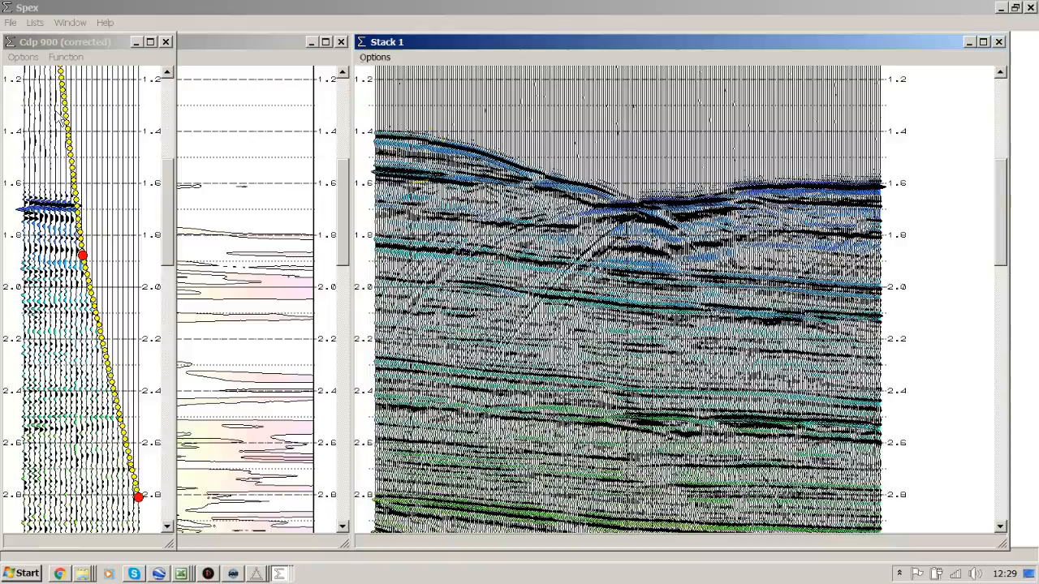
{"action": "left_click", "coordinate": [475, 197]}
{"action": "scroll", "coordinate": [478, 205], "scroll_direction": "down", "scroll_amount": 5}
{"action": "scroll", "coordinate": [480, 204], "scroll_direction": "down", "scroll_amount": 5}
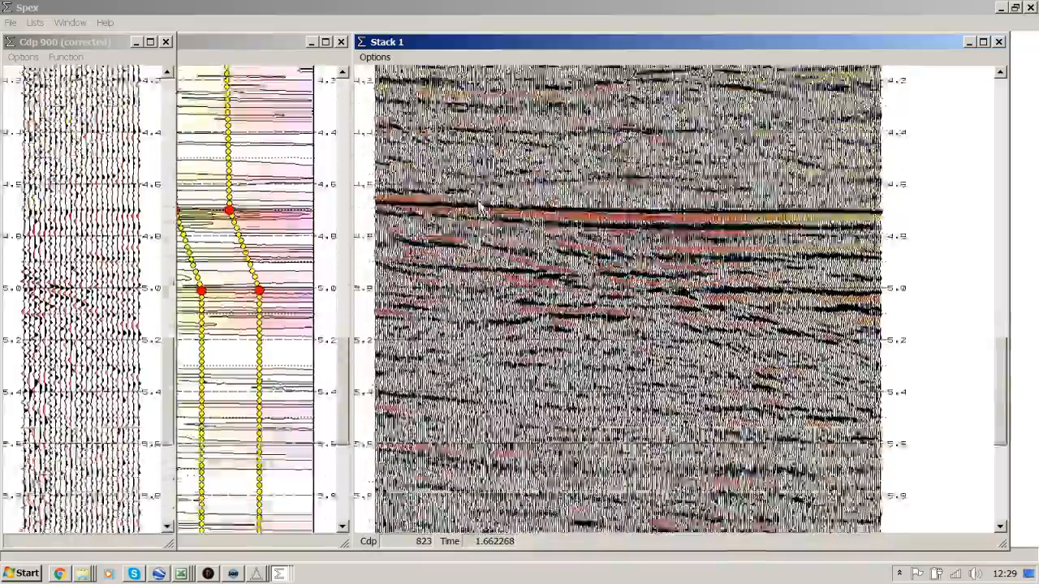
{"action": "scroll", "coordinate": [479, 204], "scroll_direction": "up", "scroll_amount": 4}
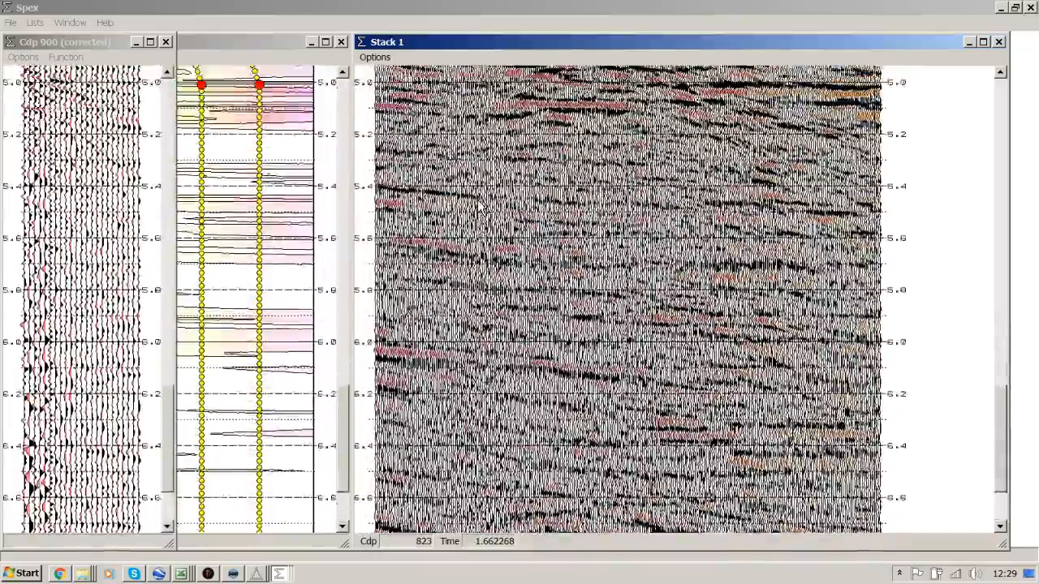
Look back through the stack section from the later times to the earlier ones
{"action": "scroll", "coordinate": [479, 206], "scroll_direction": "up", "scroll_amount": 3}
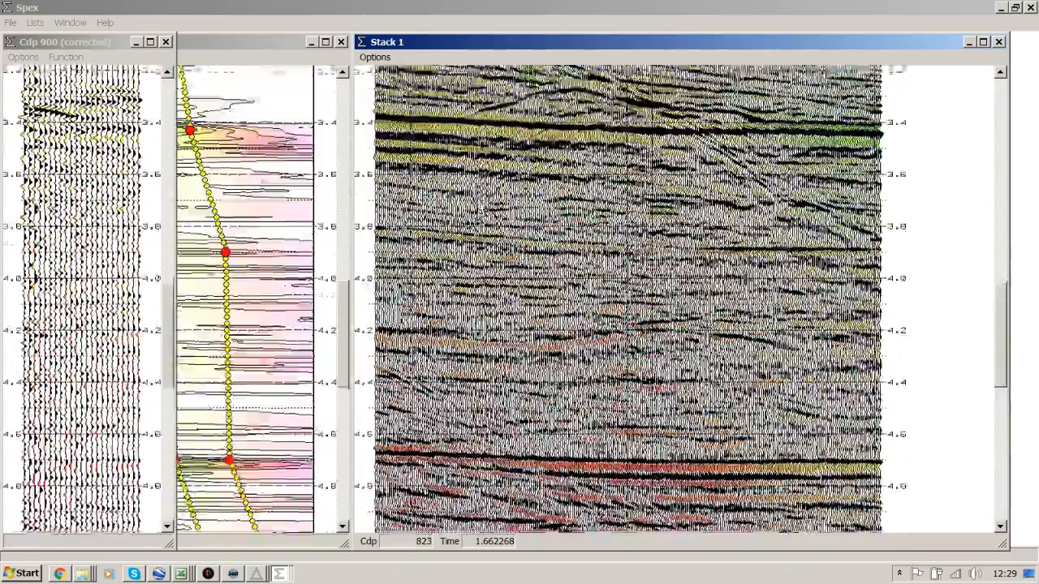
{"action": "scroll", "coordinate": [479, 207], "scroll_direction": "up", "scroll_amount": 3}
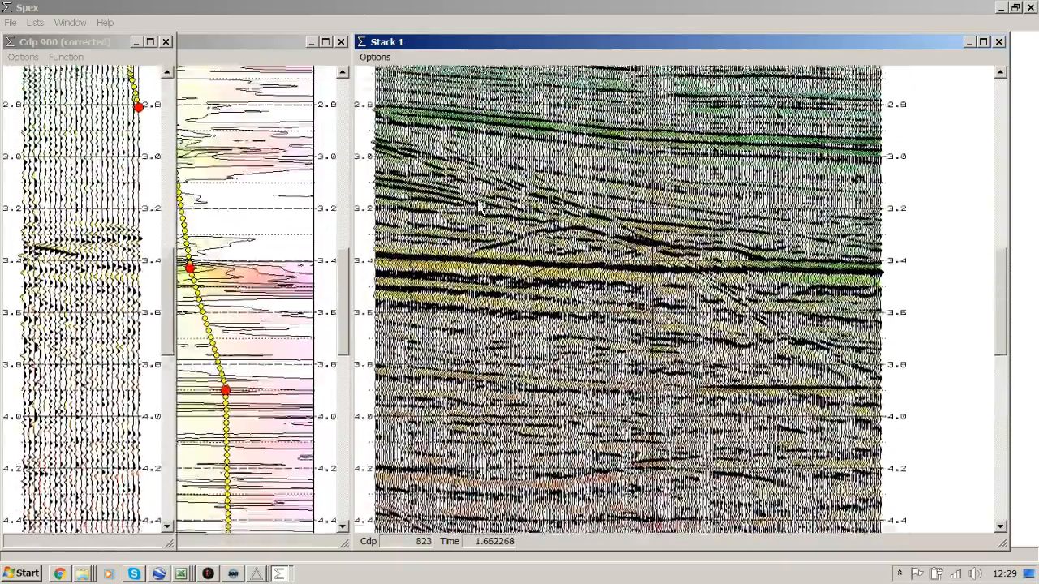
{"action": "scroll", "coordinate": [478, 205], "scroll_direction": "up", "scroll_amount": 3}
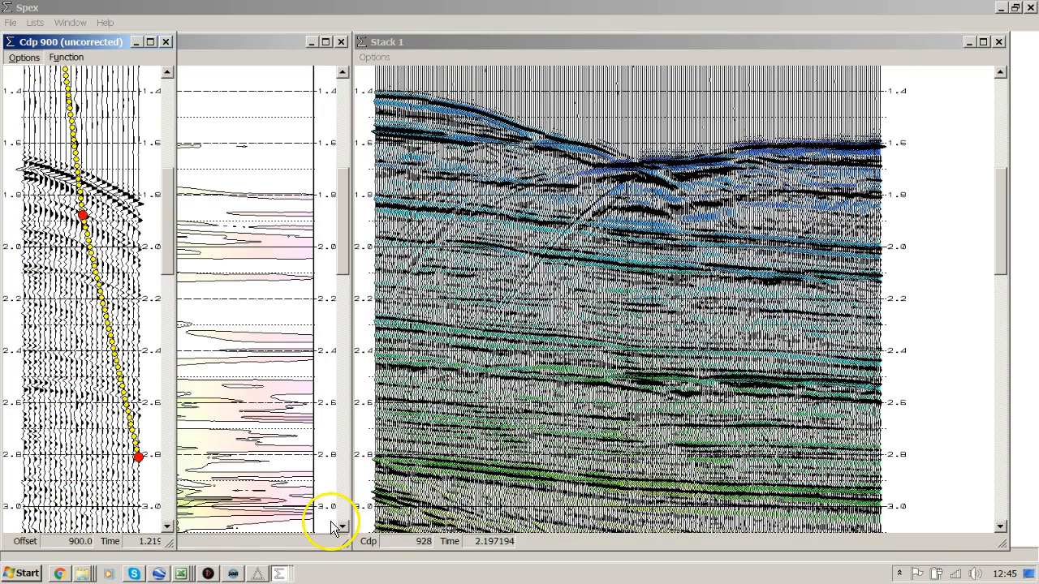
Switch to HotShot and copy the path c:\tutorials\hotline_pstm_cdps.sgy from the run file's list of written disk files
{"action": "left_click", "coordinate": [258, 574]}
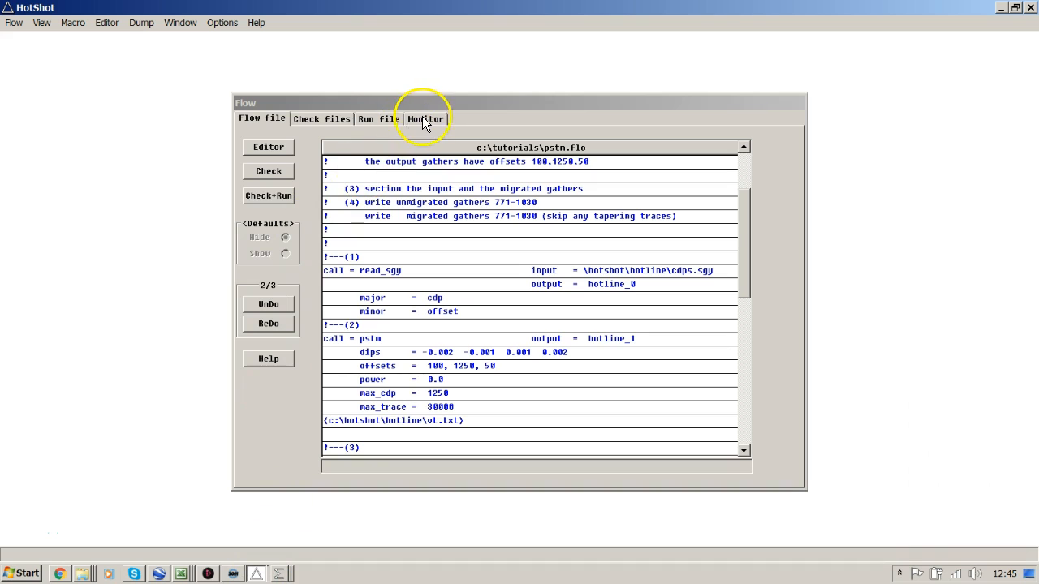
{"action": "left_click", "coordinate": [378, 122]}
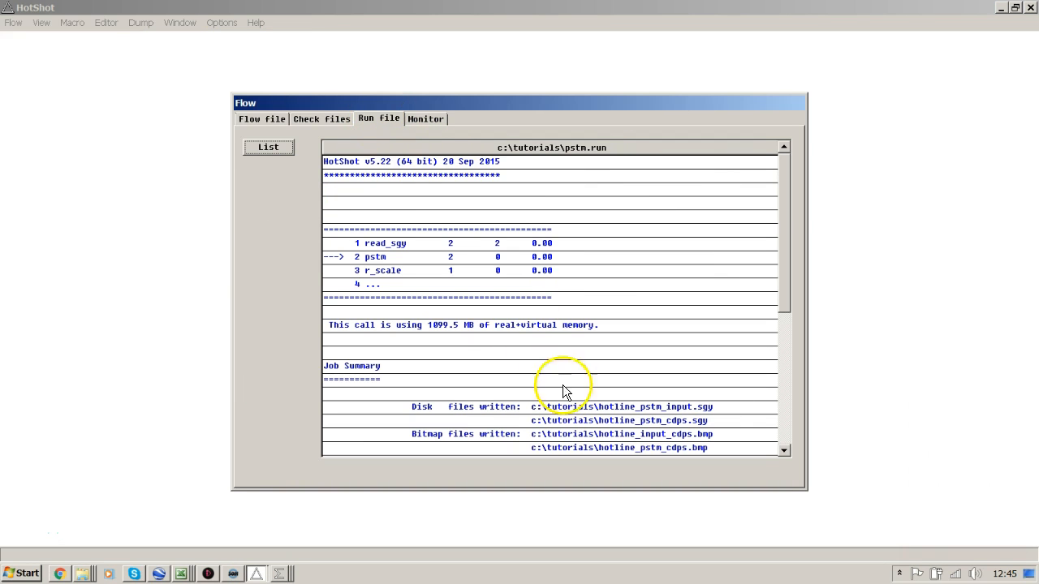
{"action": "left_click_drag", "start_coordinate": [532, 427], "coordinate": [711, 424]}
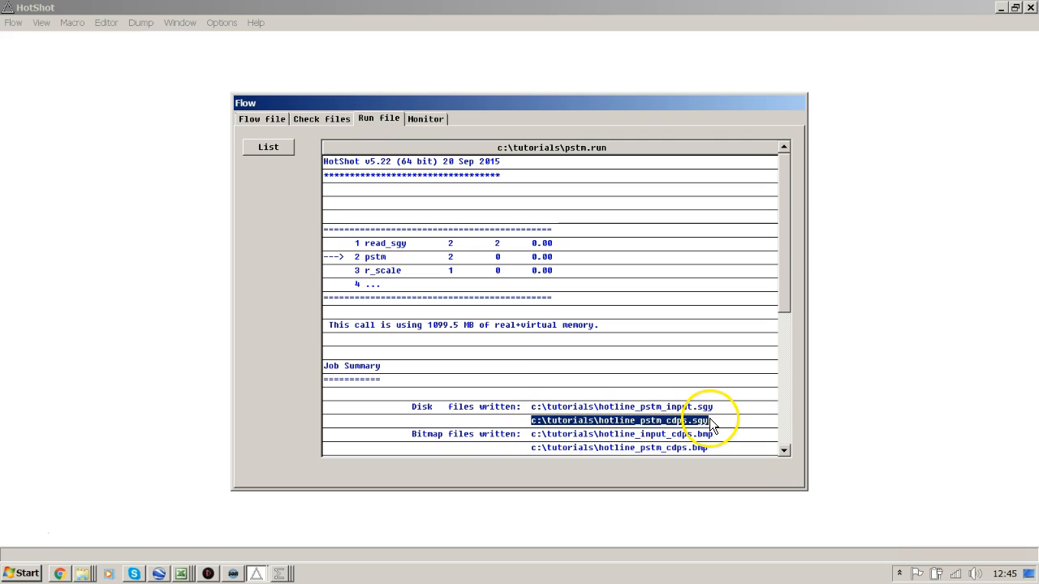
{"action": "right_click", "coordinate": [710, 420]}
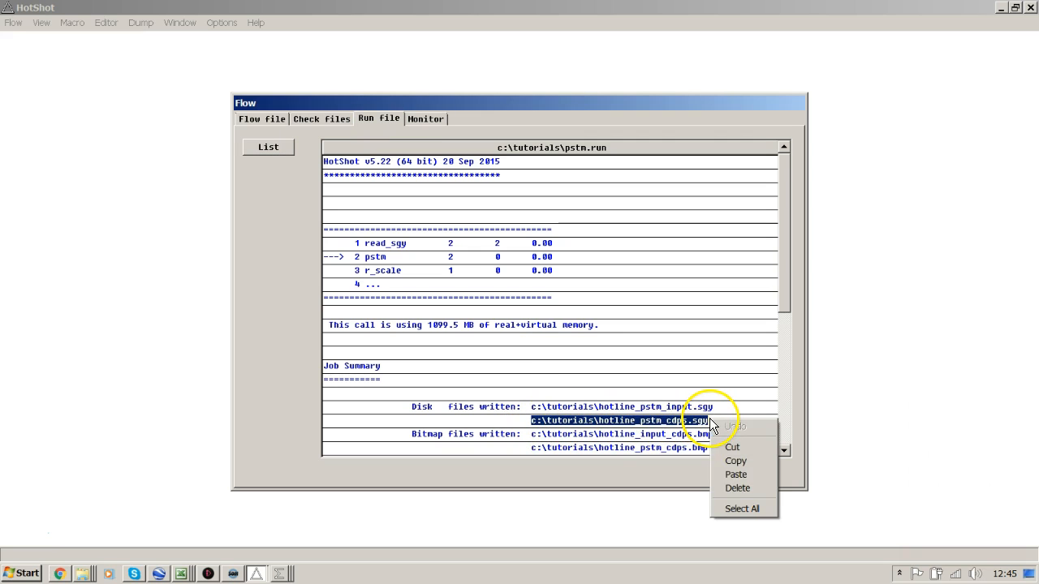
{"action": "left_click", "coordinate": [732, 461]}
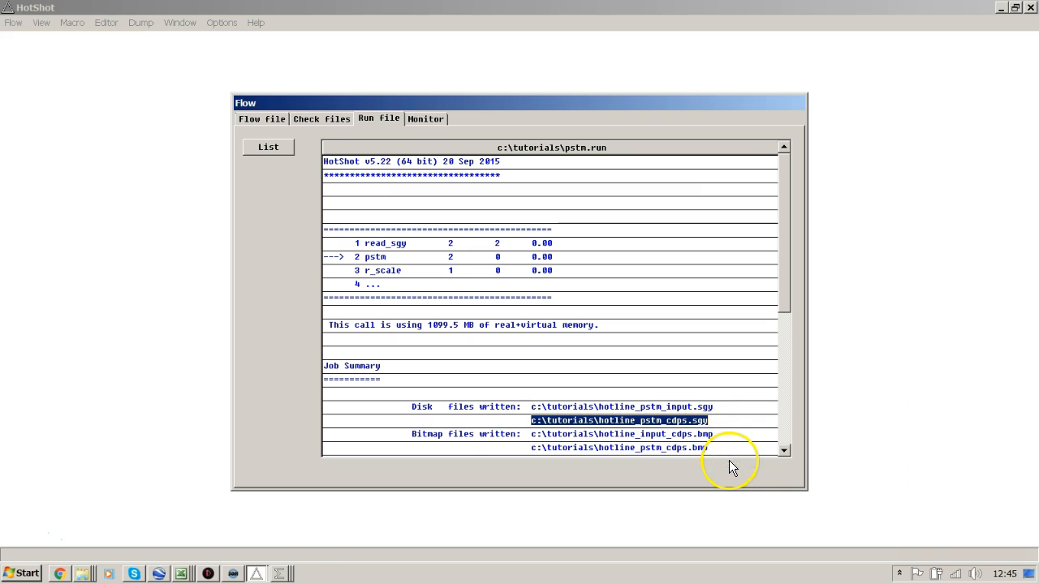
Return to Spex and open c:\tutorials\hotline_pstm_cdps.sgy as the source file using the copied path
{"action": "left_click", "coordinate": [281, 574]}
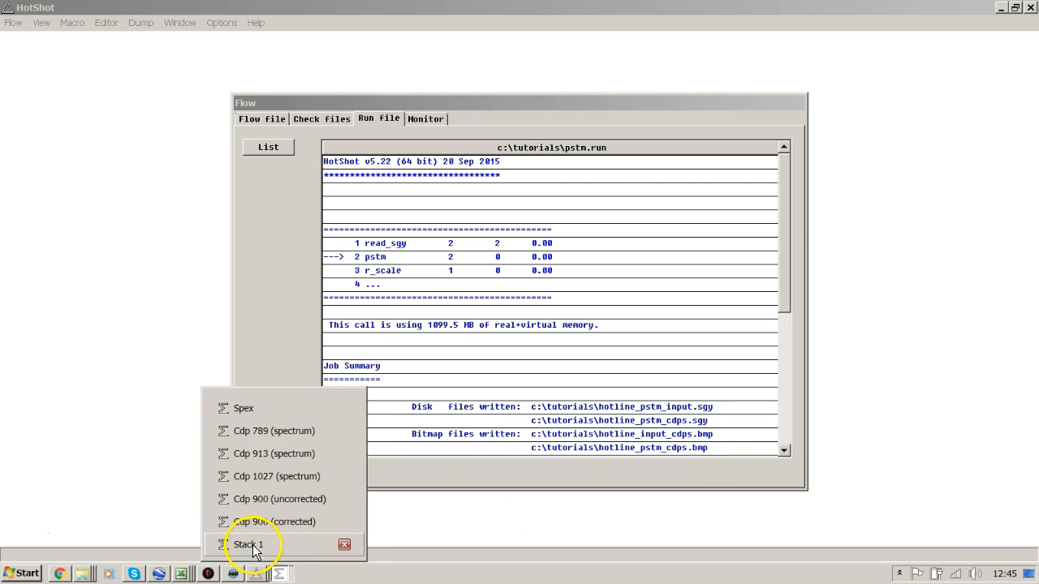
{"action": "left_click", "coordinate": [254, 545]}
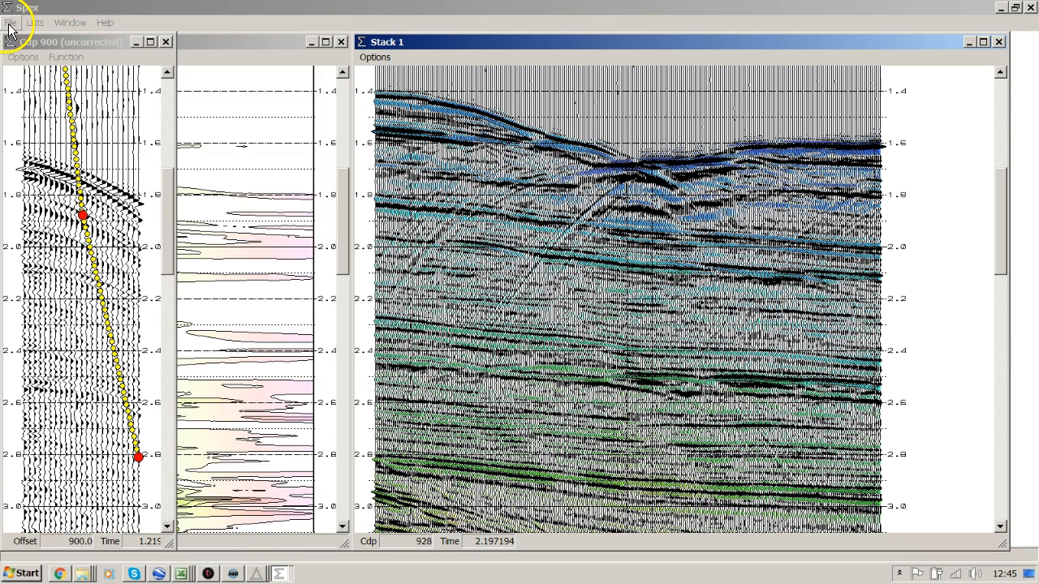
{"action": "left_click", "coordinate": [11, 23]}
{"action": "left_click", "coordinate": [24, 42]}
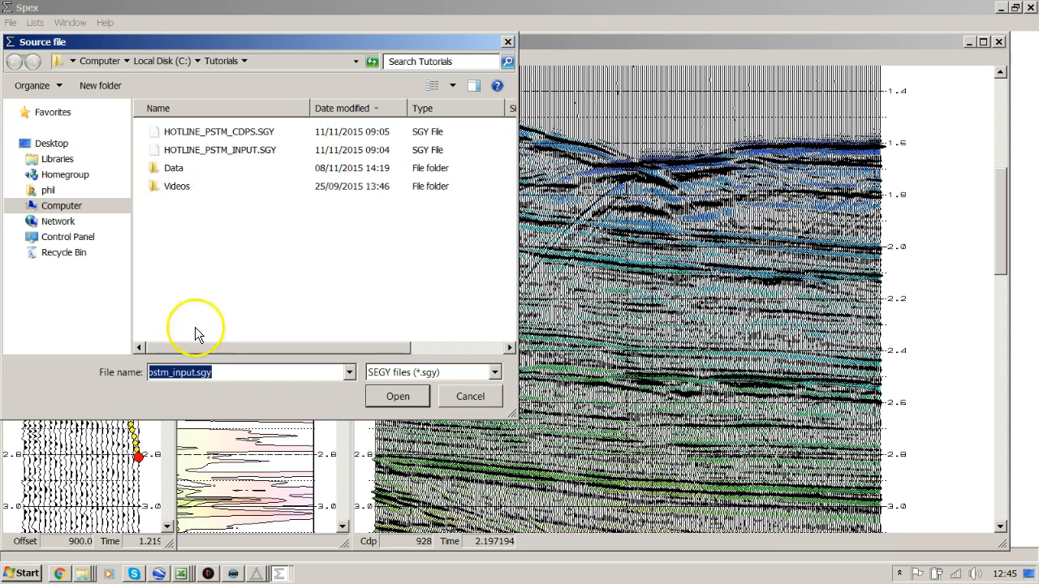
{"action": "right_click", "coordinate": [197, 371]}
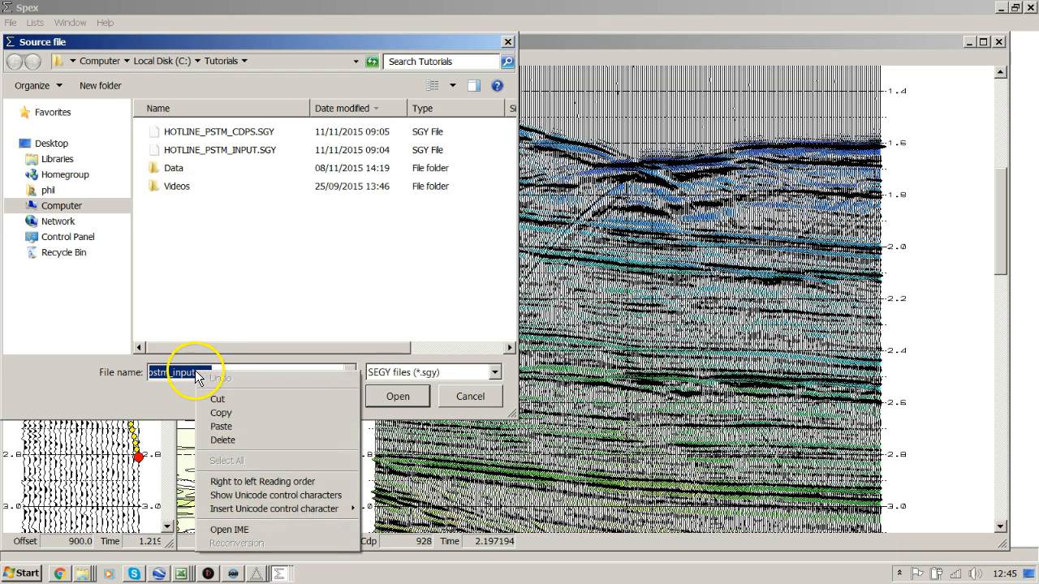
{"action": "left_click", "coordinate": [238, 427]}
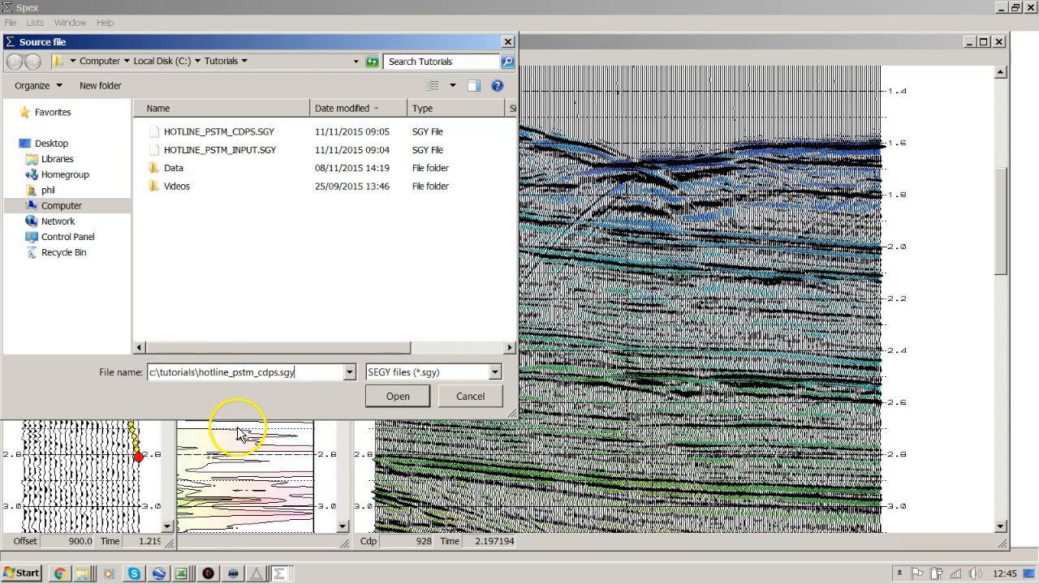
{"action": "left_click", "coordinate": [399, 397]}
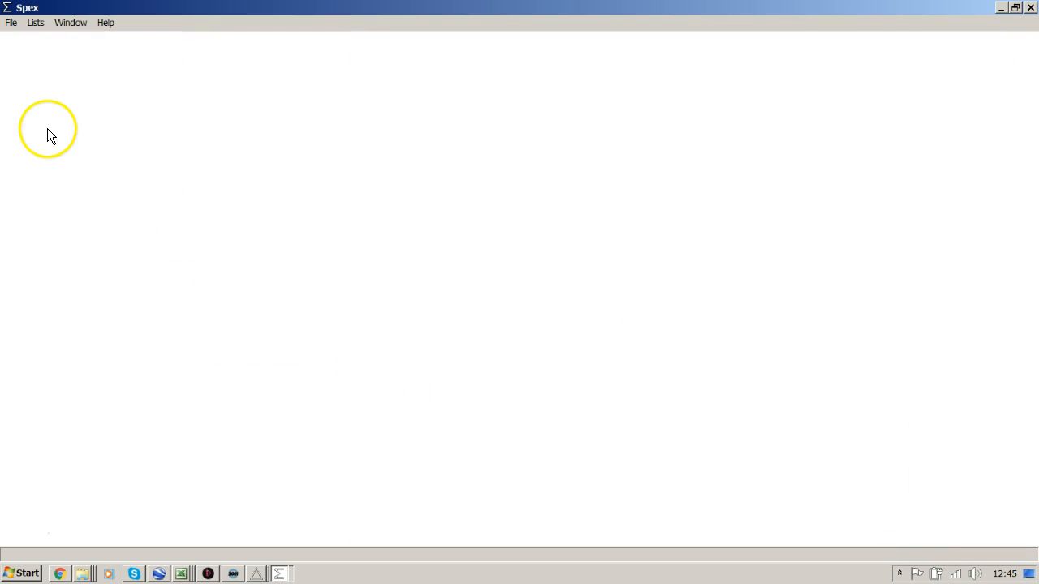
Open the processing parameters for the migrated gathers and accept them as they stand
{"action": "left_click", "coordinate": [12, 24]}
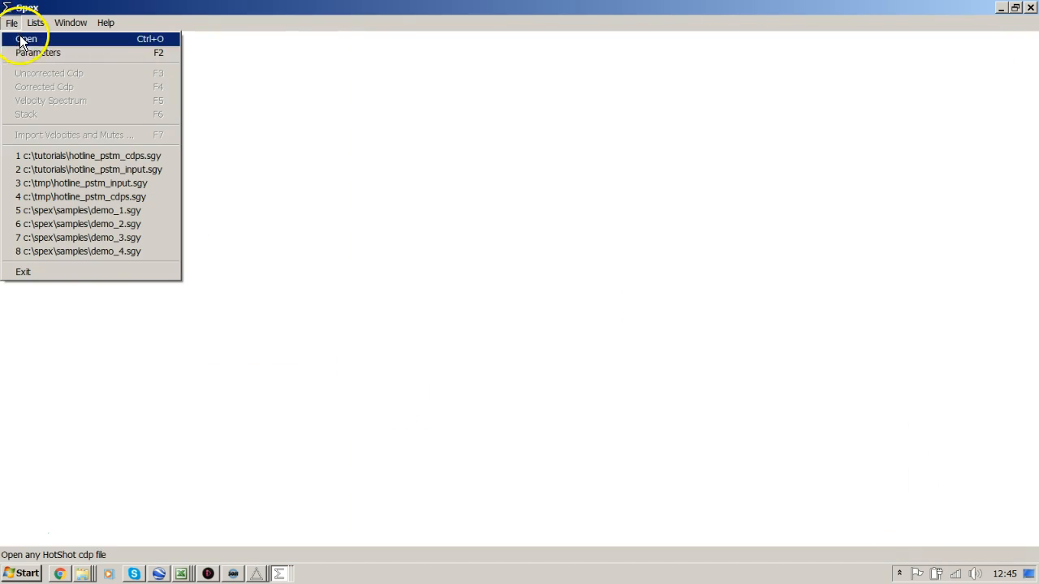
{"action": "left_click", "coordinate": [36, 53]}
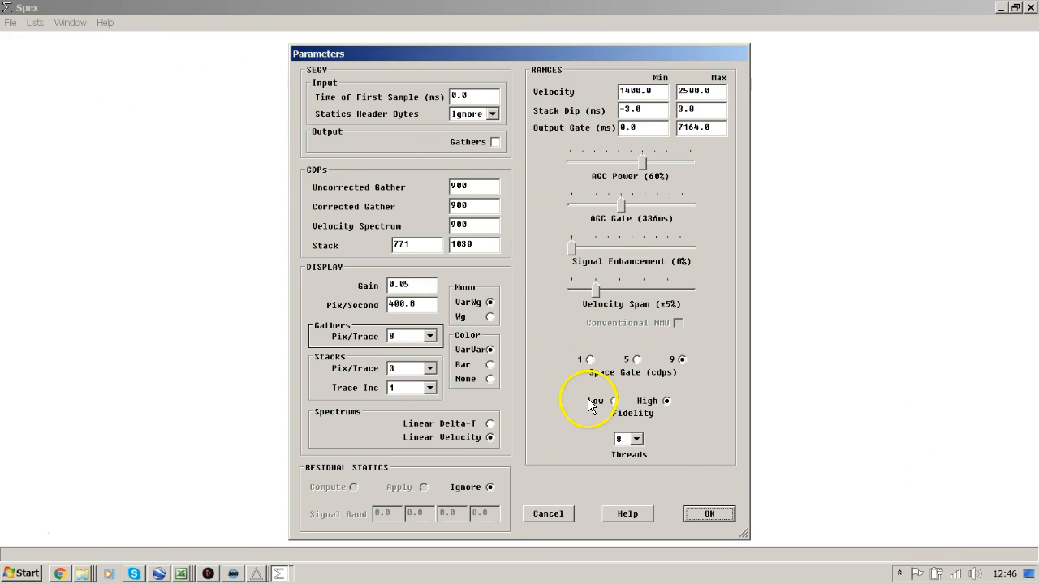
{"action": "left_click", "coordinate": [708, 514]}
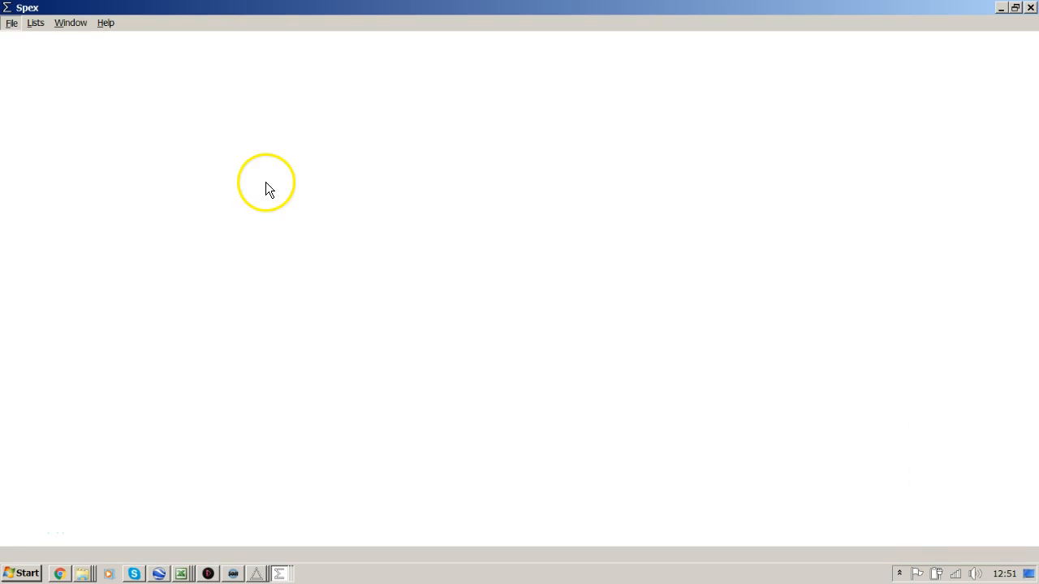
Import the velocities and mutes from the function file hotline_pstm_input_001.fun
{"action": "left_click", "coordinate": [12, 27]}
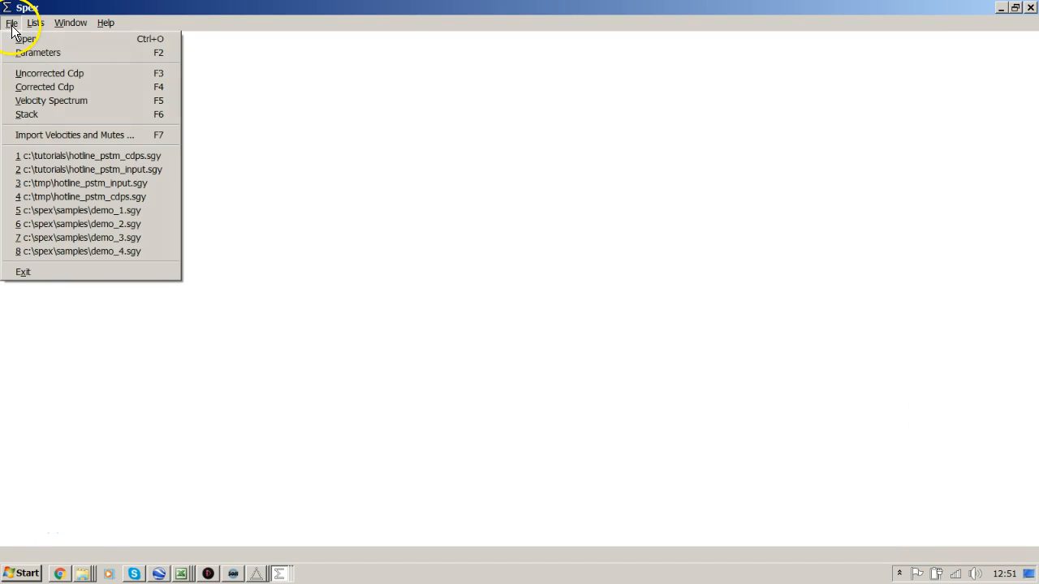
{"action": "left_click", "coordinate": [69, 135]}
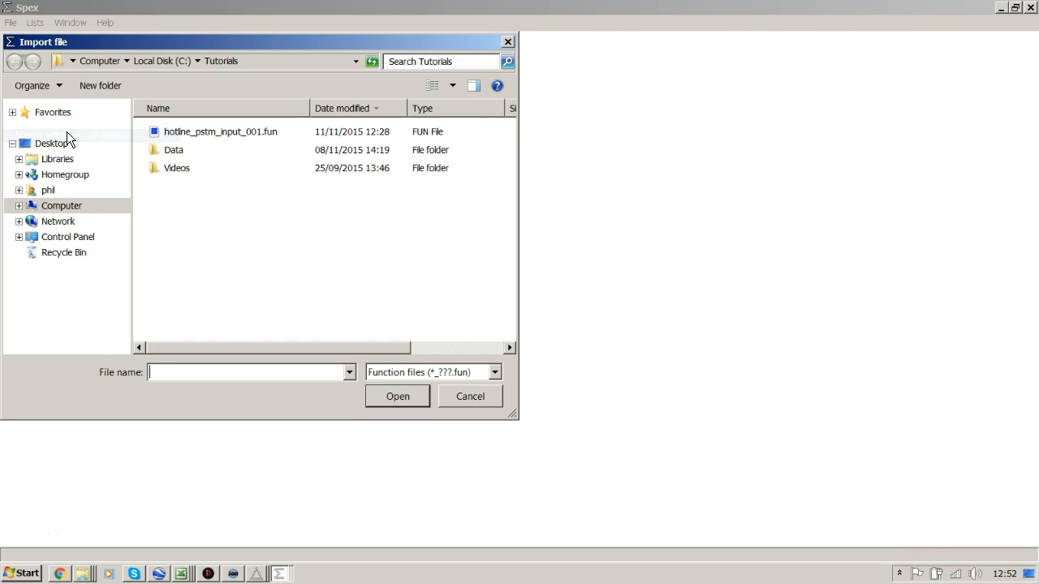
{"action": "left_click", "coordinate": [272, 132]}
{"action": "left_click", "coordinate": [382, 397]}
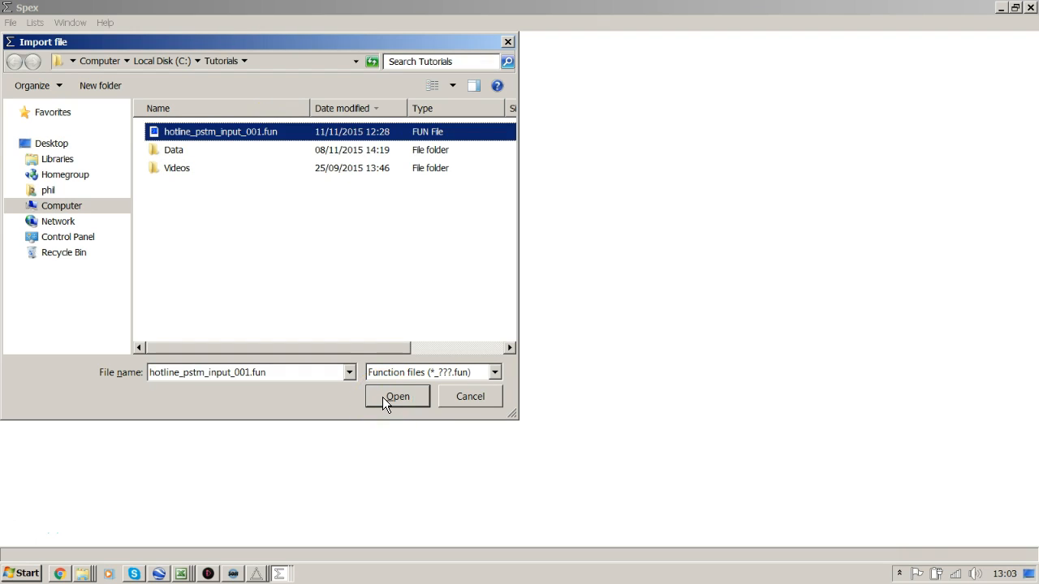
{"action": "left_click", "coordinate": [397, 396]}
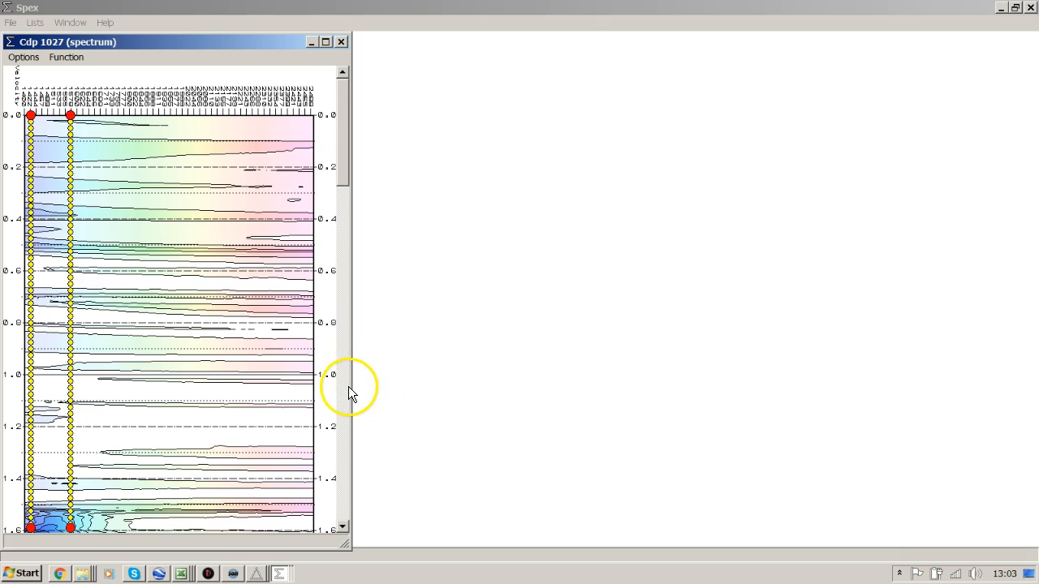
Spread out the CDP 1027, 913 and 789 spectra and the CDP 900 gathers to examine the imported functions, and dock the windows again
{"action": "left_click", "coordinate": [348, 387]}
{"action": "scroll", "coordinate": [348, 387], "scroll_direction": "down", "scroll_amount": 4}
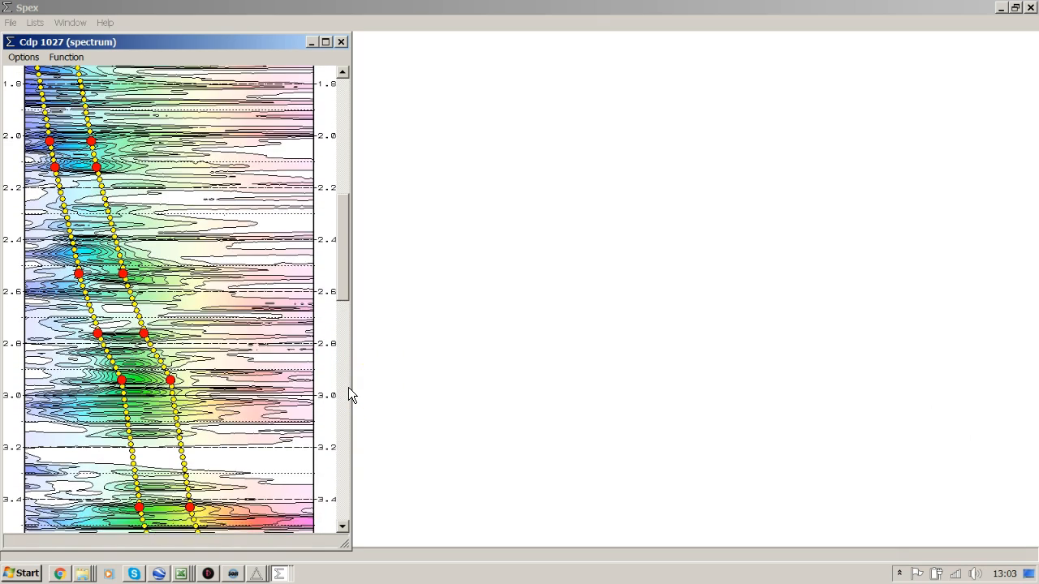
{"action": "left_click", "coordinate": [184, 81]}
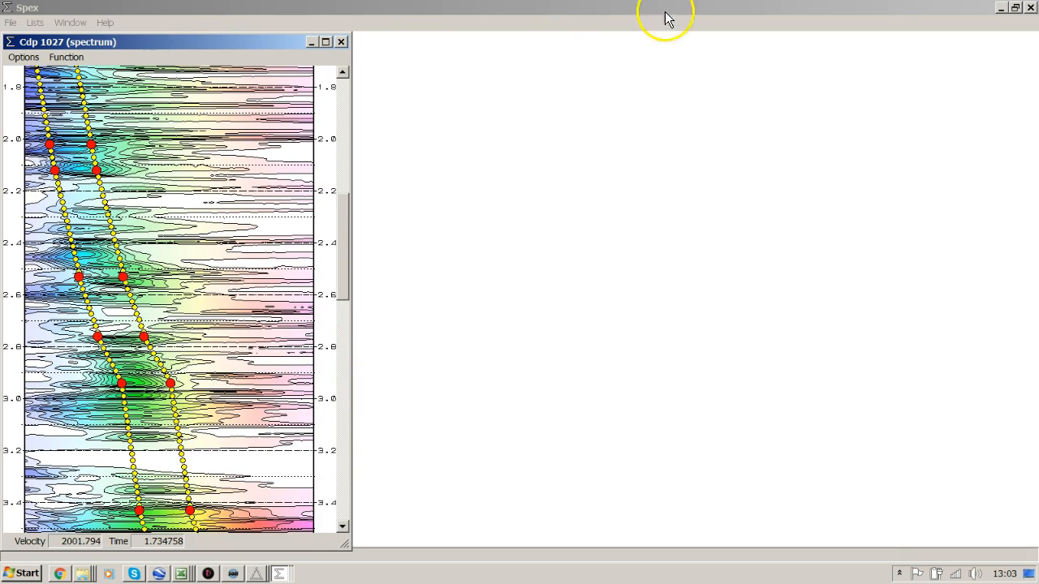
{"action": "left_click_drag", "start_coordinate": [252, 46], "coordinate": [946, 65]}
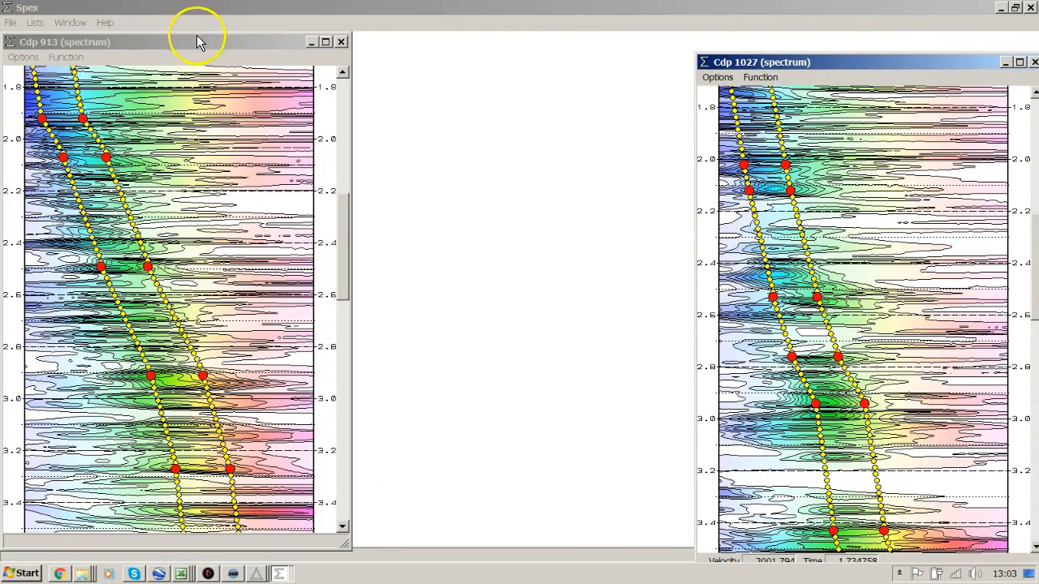
{"action": "left_click_drag", "start_coordinate": [198, 37], "coordinate": [612, 37]}
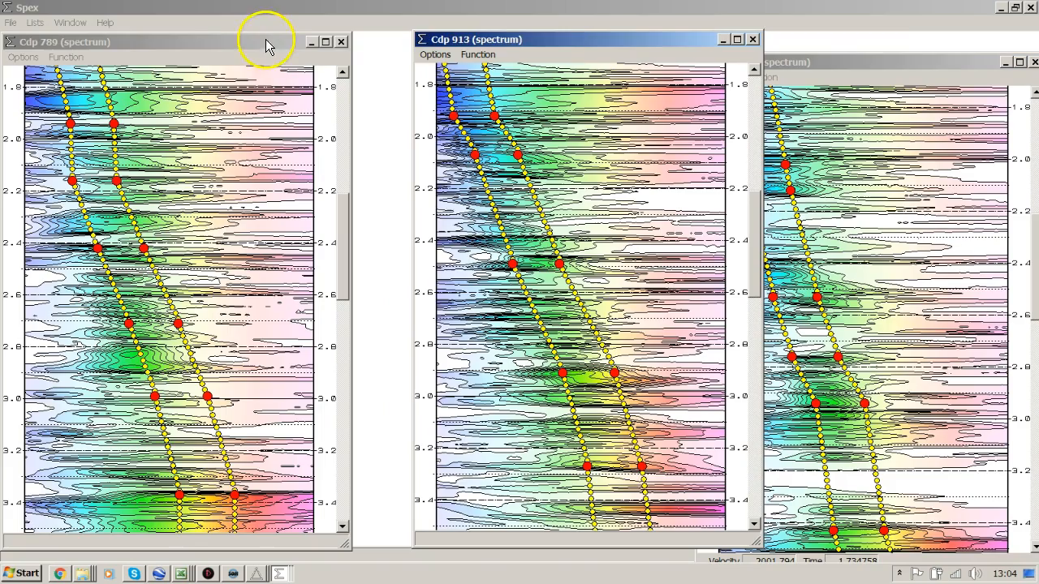
{"action": "left_click_drag", "start_coordinate": [238, 49], "coordinate": [525, 72]}
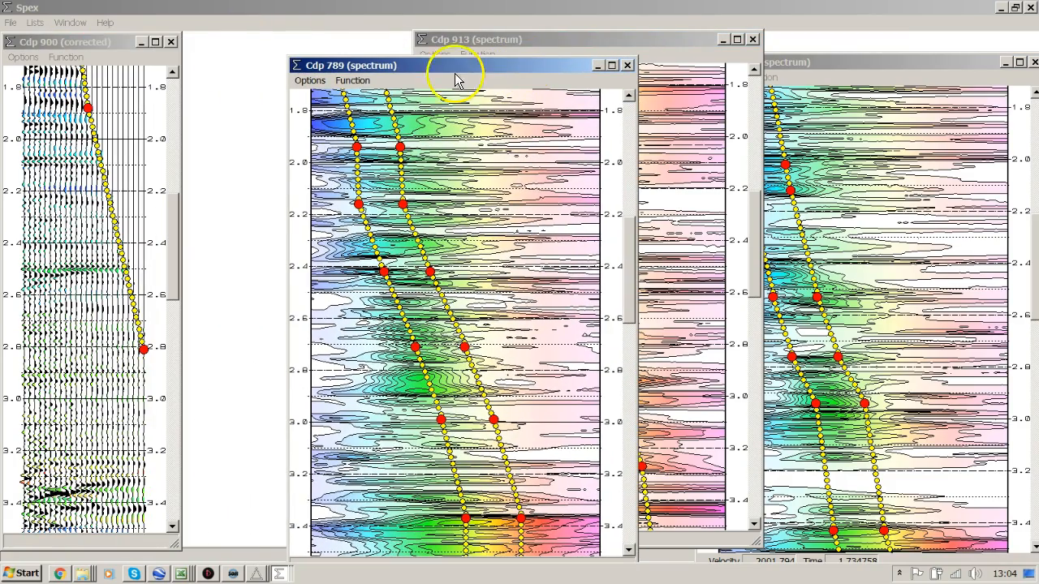
{"action": "left_click_drag", "start_coordinate": [83, 42], "coordinate": [277, 54]}
{"action": "scroll", "coordinate": [331, 170], "scroll_direction": "up", "scroll_amount": 3}
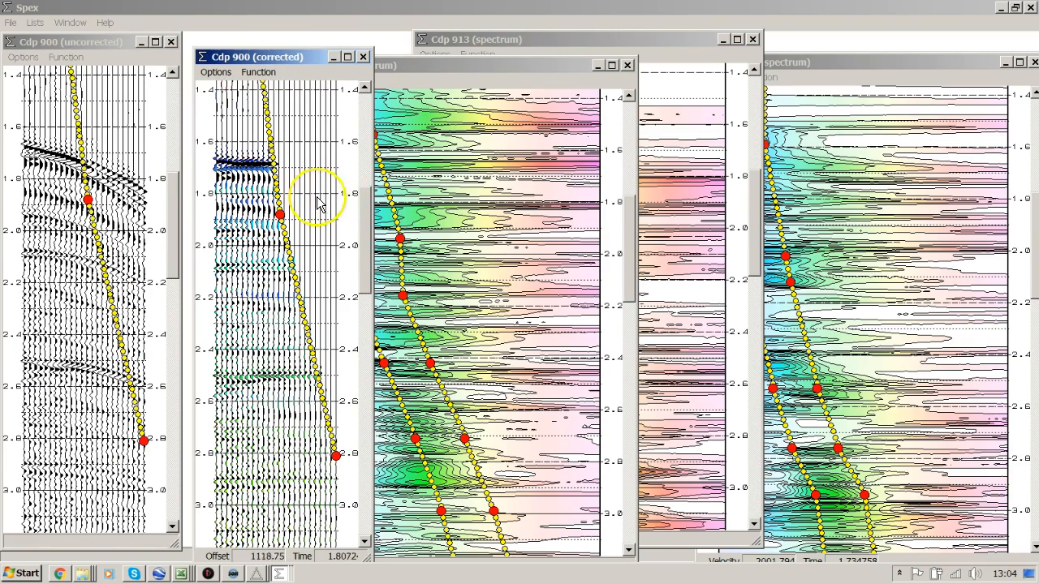
{"action": "left_click", "coordinate": [72, 22]}
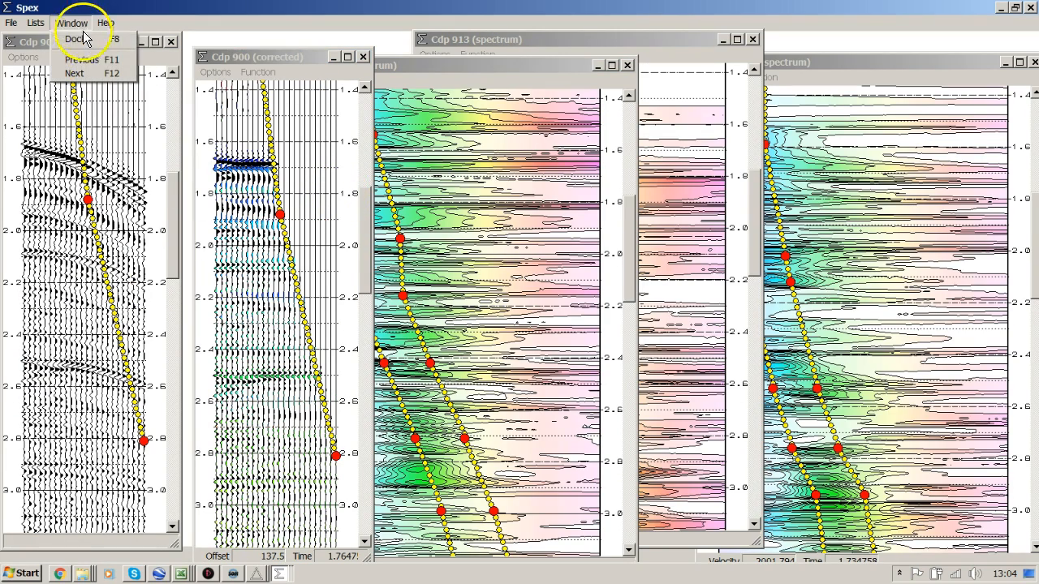
{"action": "left_click", "coordinate": [114, 47]}
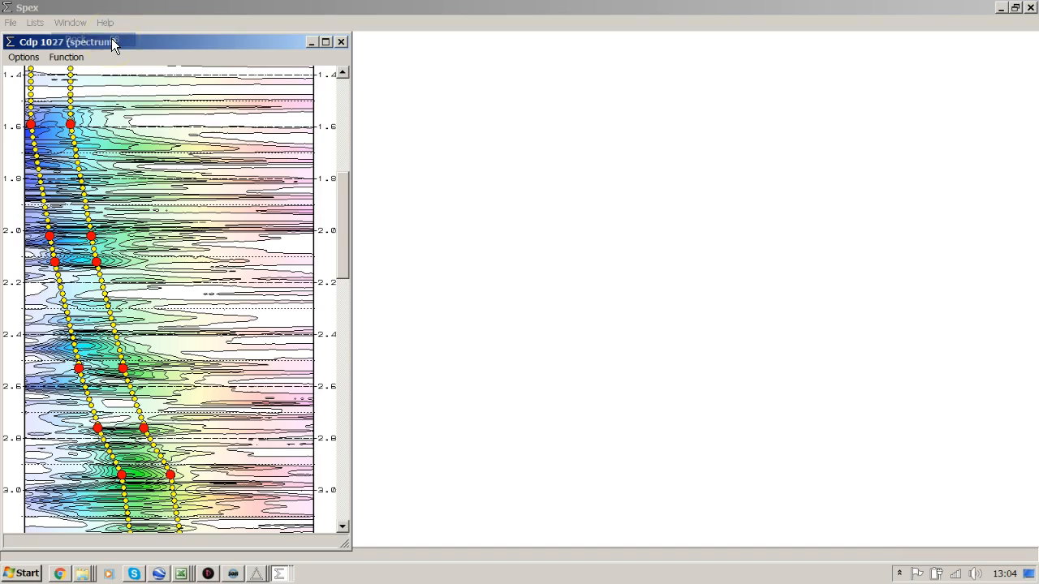
Generate a stack of the migrated gathers and look through the section at early and late times
{"action": "left_click", "coordinate": [12, 23]}
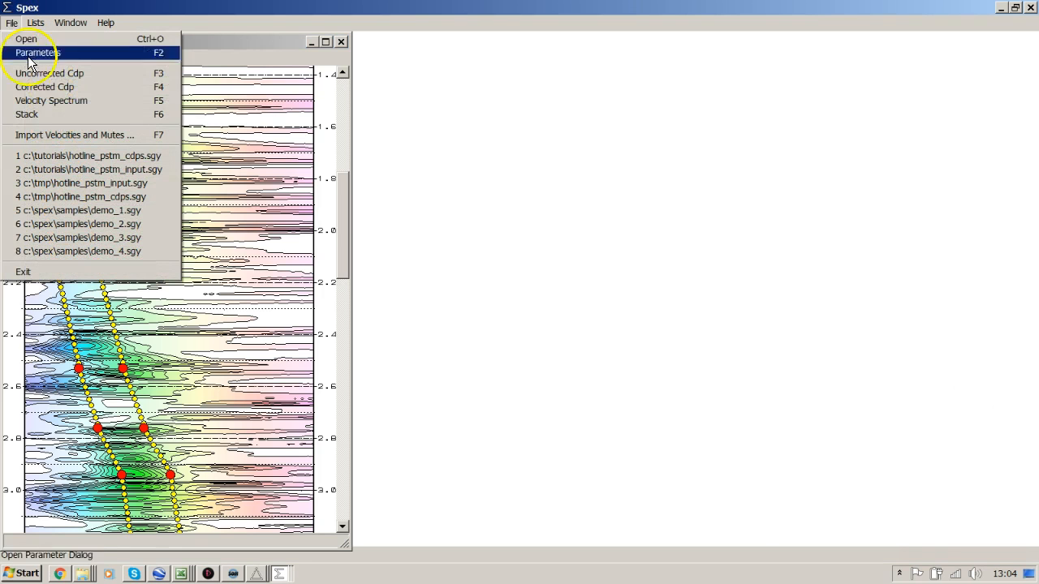
{"action": "left_click", "coordinate": [47, 114]}
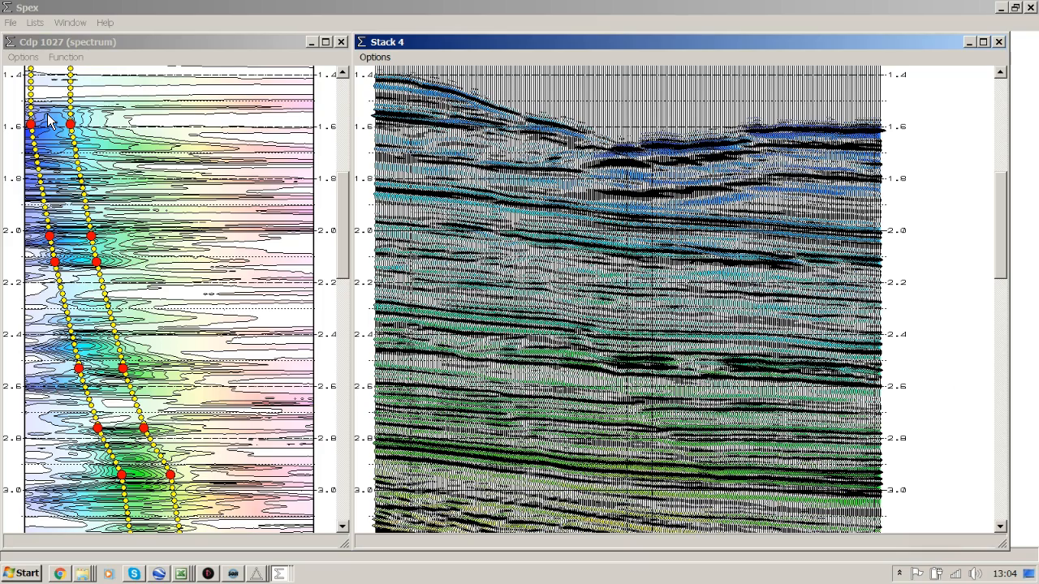
{"action": "left_click", "coordinate": [202, 42]}
{"action": "left_click", "coordinate": [503, 218]}
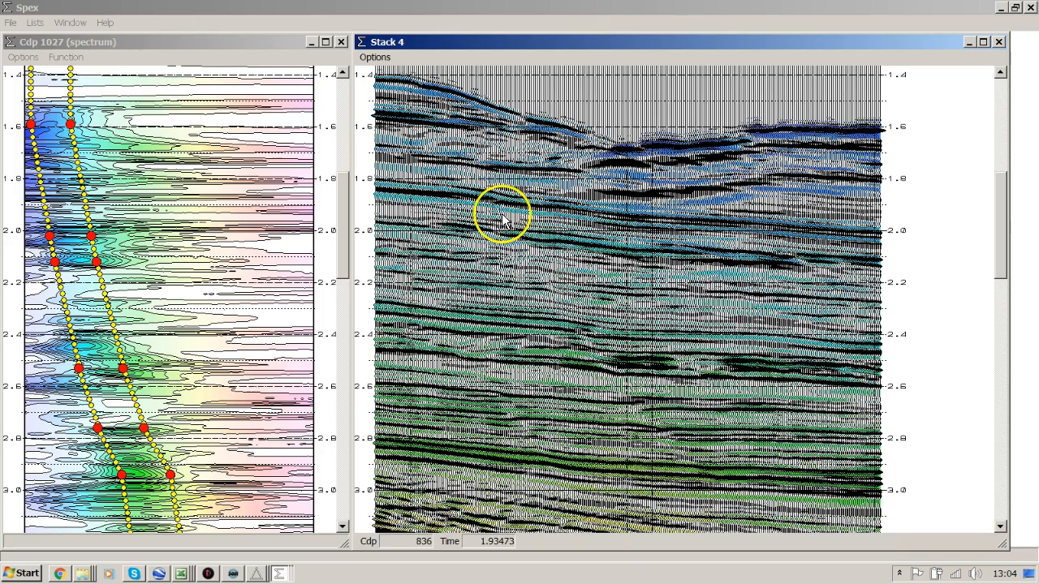
{"action": "scroll", "coordinate": [502, 218], "scroll_direction": "down", "scroll_amount": 10}
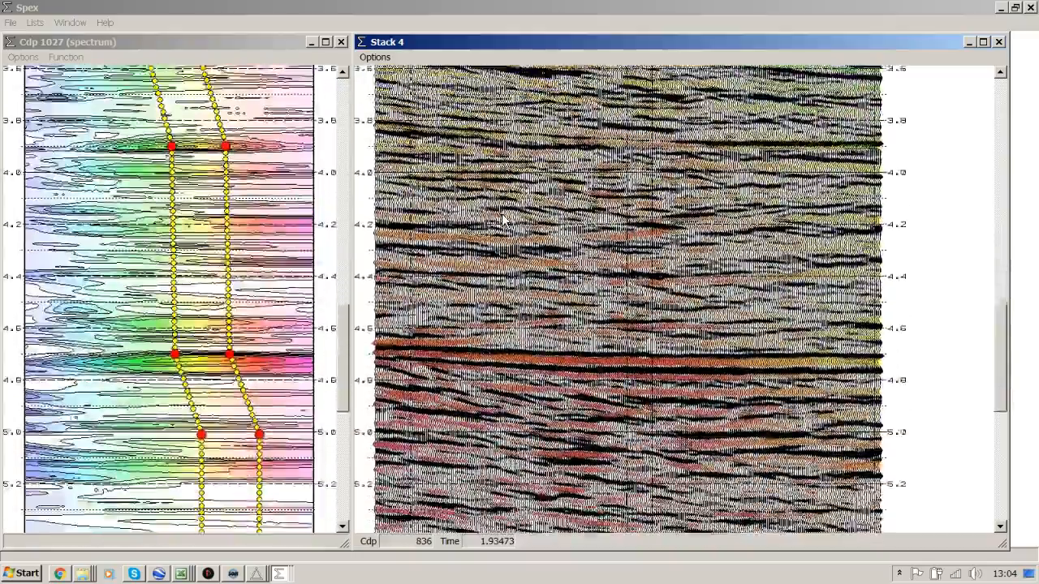
{"action": "scroll", "coordinate": [502, 220], "scroll_direction": "up", "scroll_amount": 15}
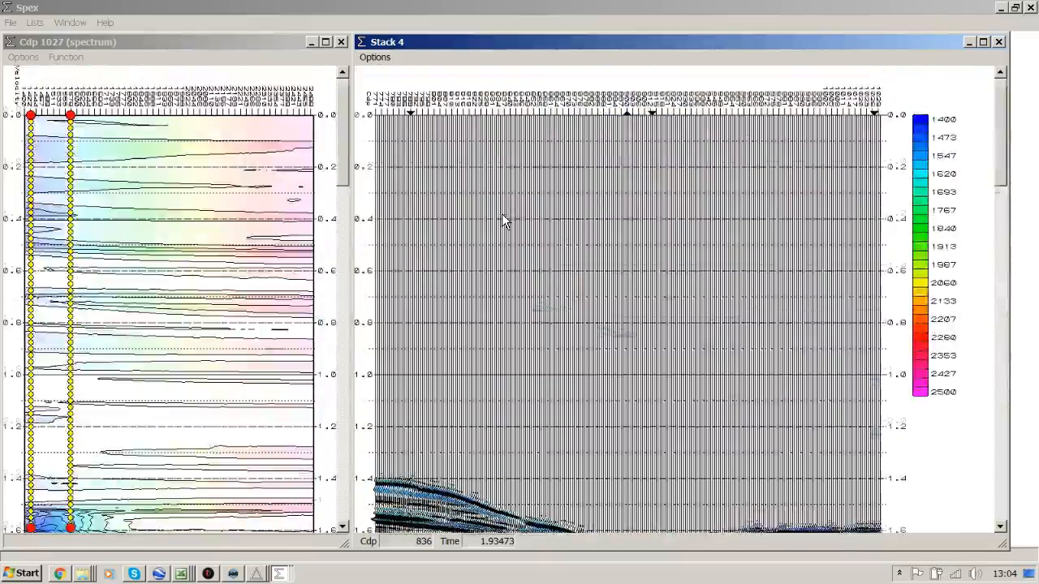
{"action": "scroll", "coordinate": [501, 217], "scroll_direction": "down", "scroll_amount": 4}
{"action": "scroll", "coordinate": [503, 219], "scroll_direction": "down", "scroll_amount": 1}
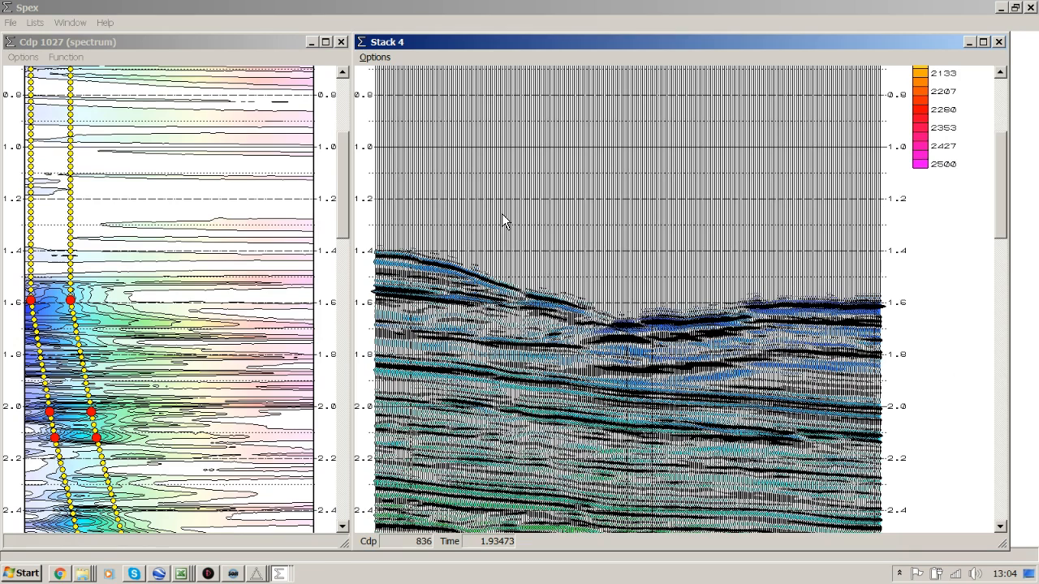
Bring up the Stack 1 window and tile it side by side with Stack 4
{"action": "left_click", "coordinate": [331, 579]}
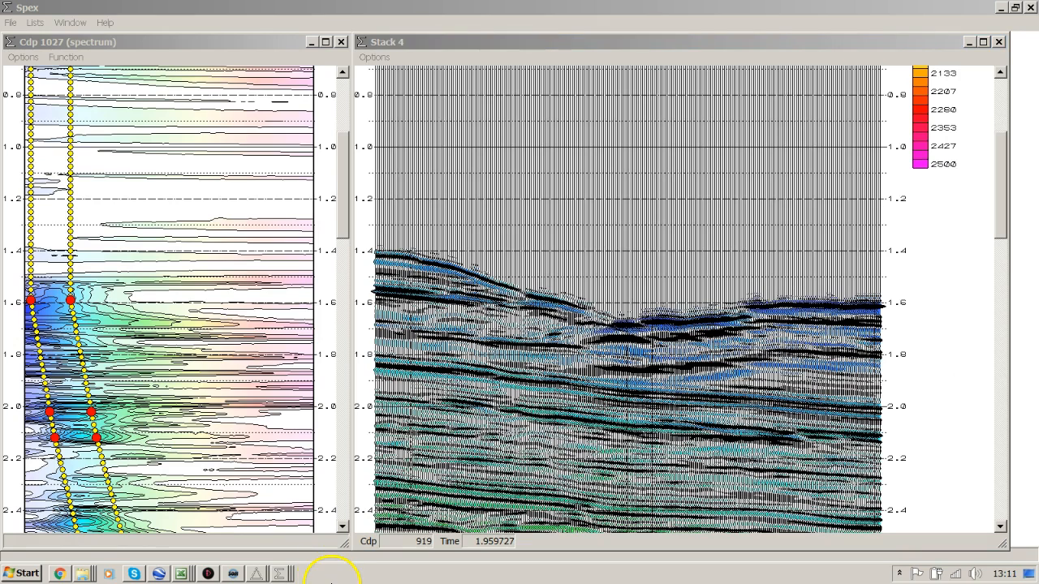
{"action": "left_click", "coordinate": [282, 576]}
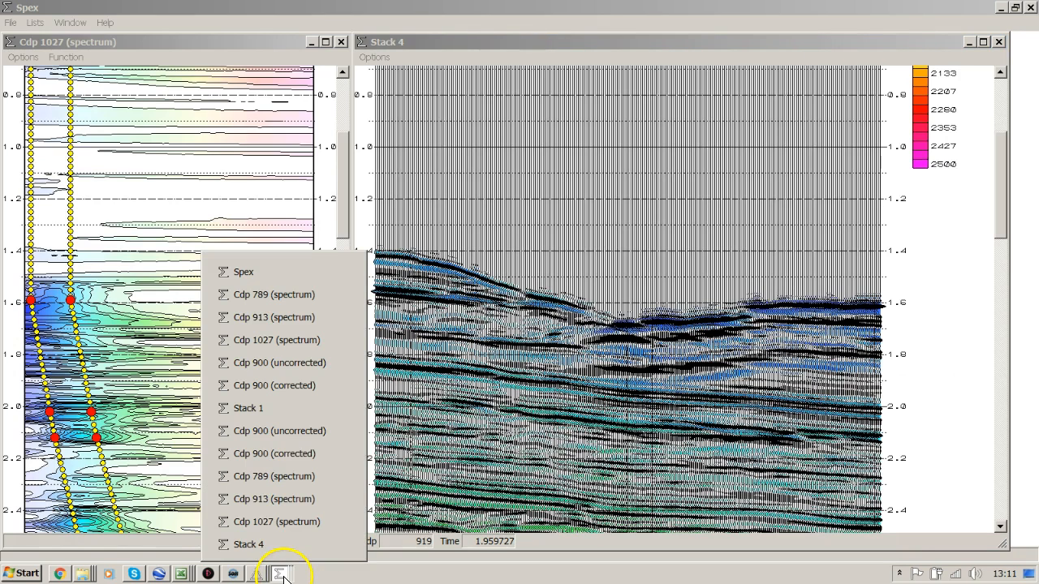
{"action": "left_click", "coordinate": [262, 414]}
{"action": "left_click_drag", "start_coordinate": [515, 41], "coordinate": [2, 49]}
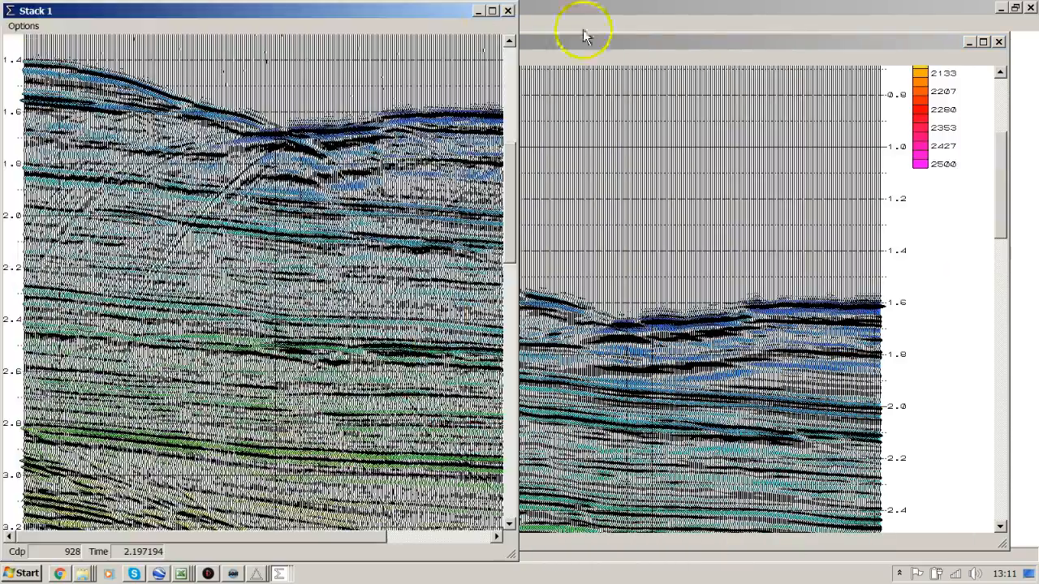
{"action": "left_click_drag", "start_coordinate": [642, 43], "coordinate": [1037, 53]}
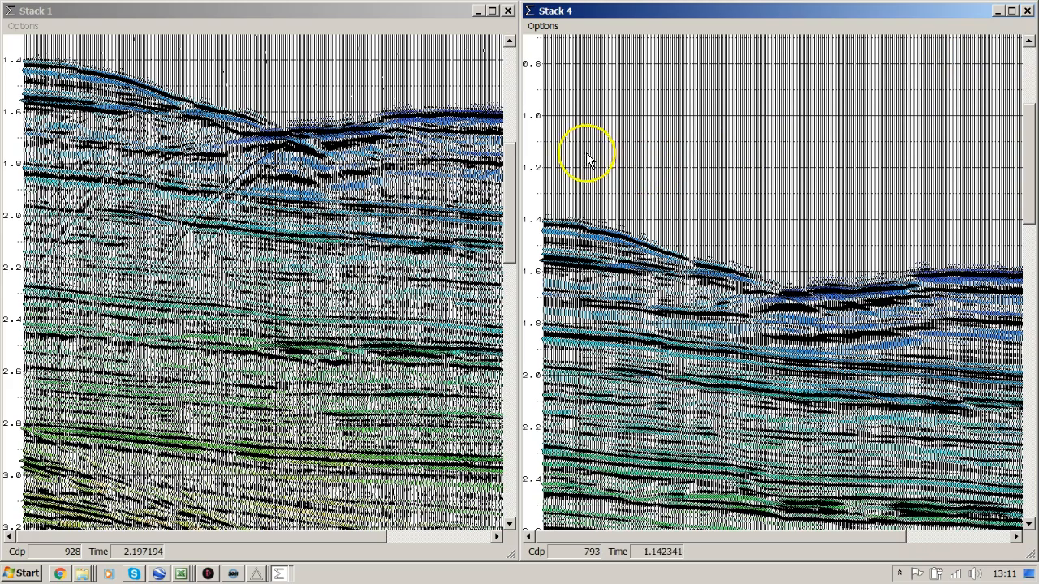
Compare the unmigrated and migrated stacks at matching times, from the start of the section down to about 5.4 s and back up
{"action": "left_click", "coordinate": [511, 74]}
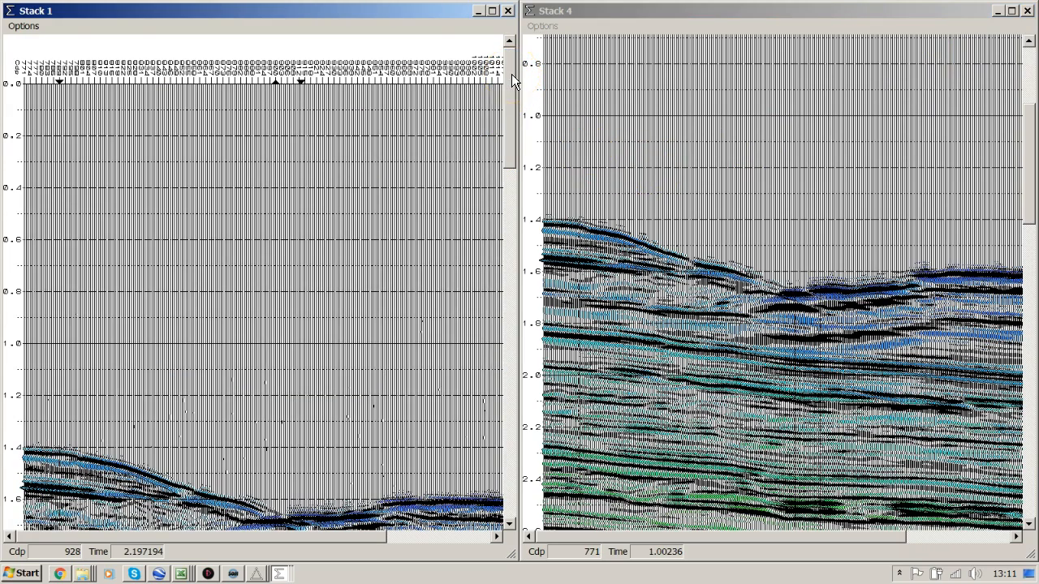
{"action": "left_click", "coordinate": [1030, 68]}
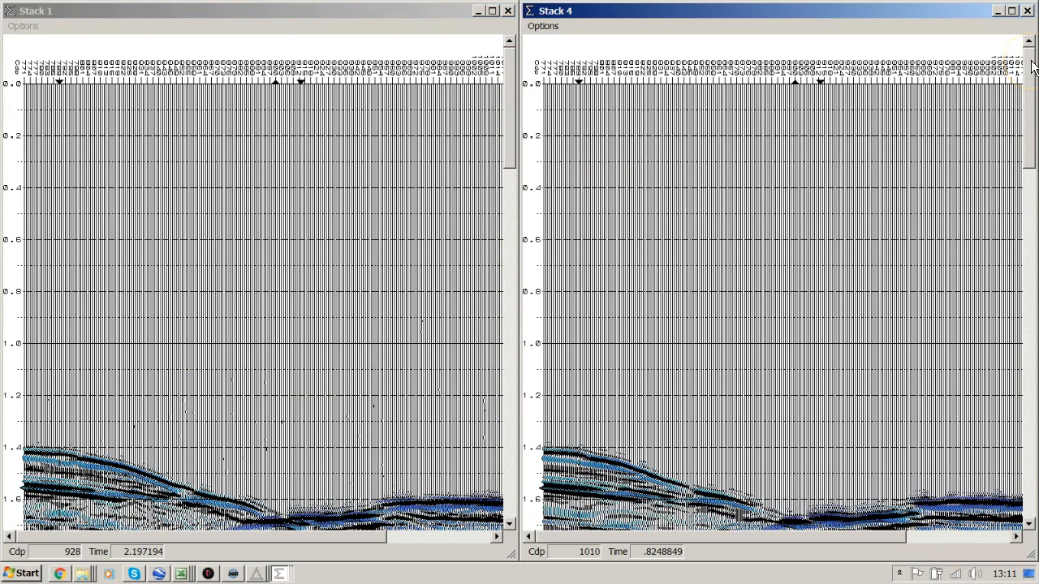
{"action": "left_click", "coordinate": [1035, 256]}
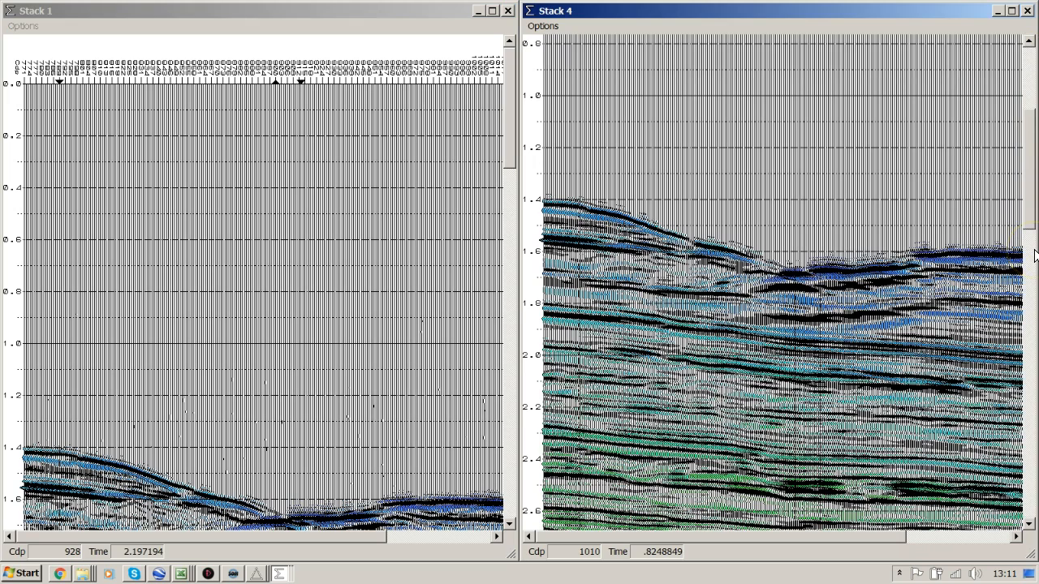
{"action": "left_click", "coordinate": [1035, 296]}
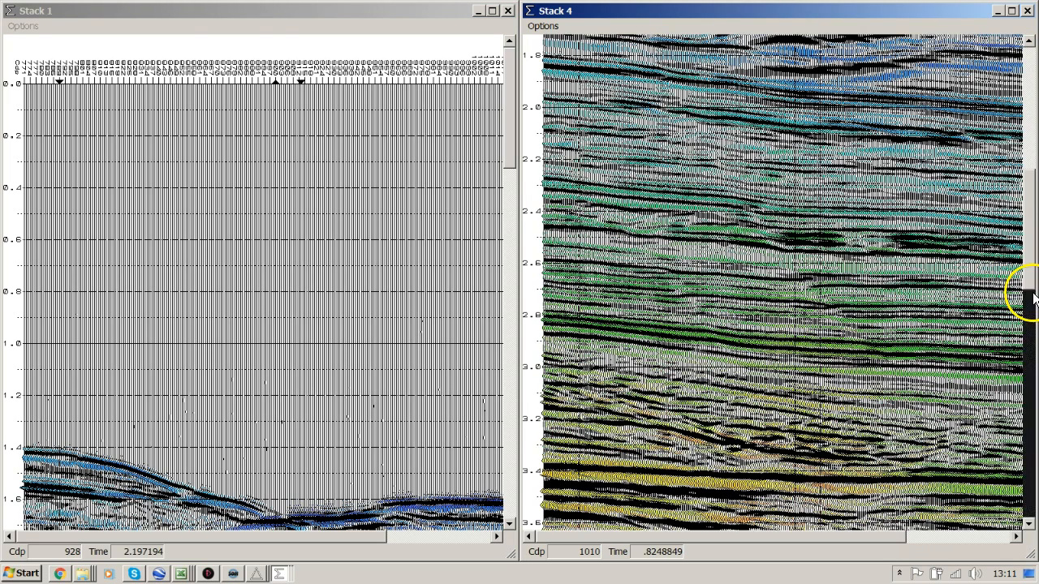
{"action": "left_click", "coordinate": [507, 427]}
{"action": "left_click", "coordinate": [507, 426]}
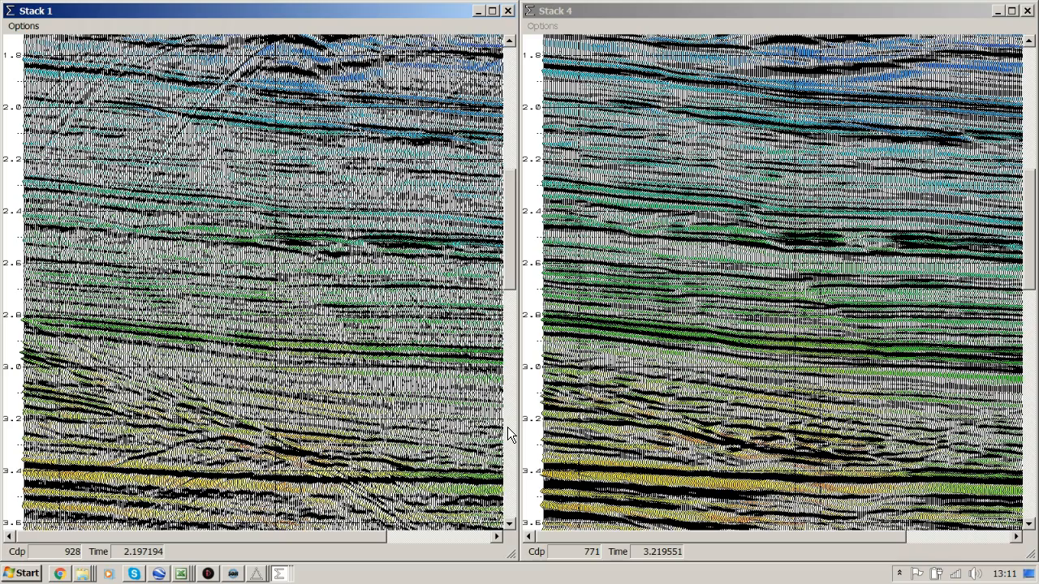
{"action": "left_click", "coordinate": [507, 427]}
{"action": "left_click", "coordinate": [507, 427]}
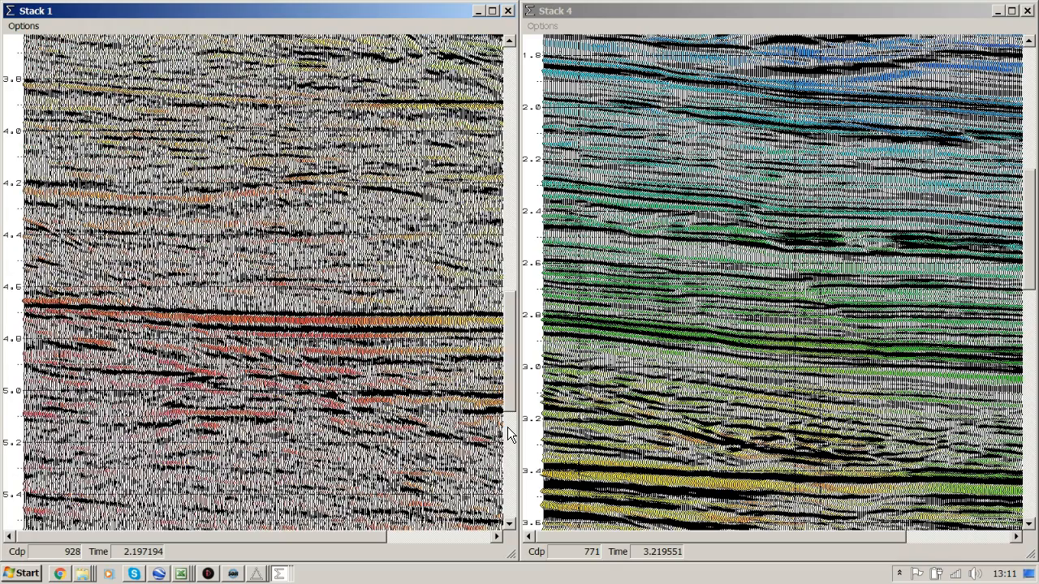
{"action": "left_click", "coordinate": [1030, 357]}
{"action": "left_click", "coordinate": [1032, 360]}
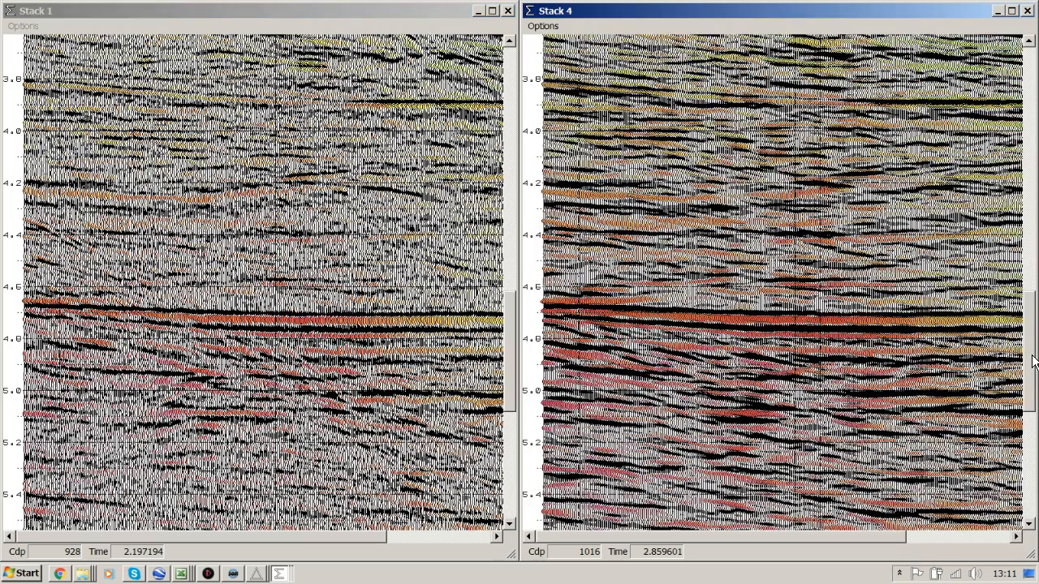
{"action": "left_click", "coordinate": [1029, 195]}
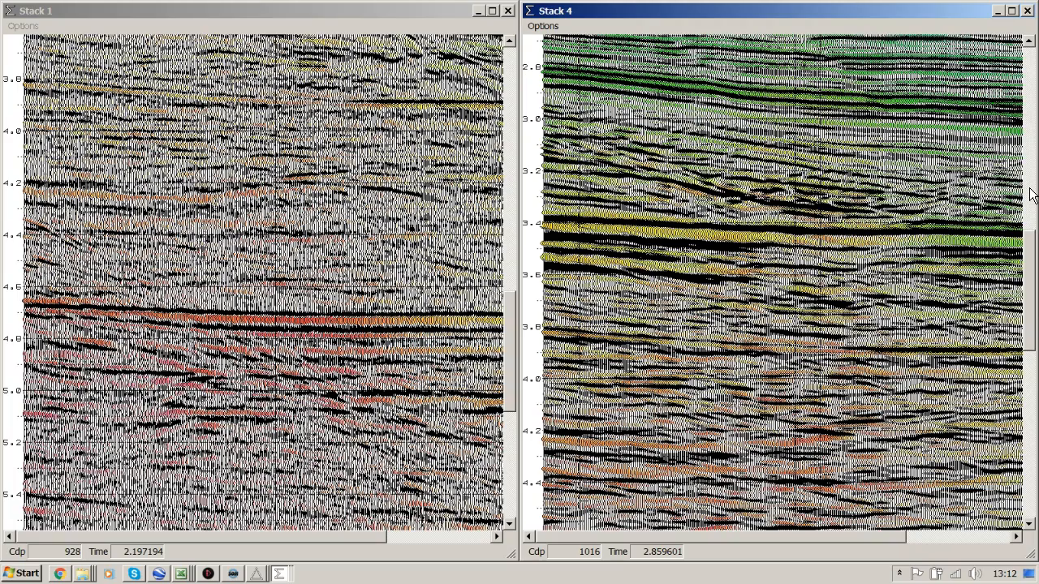
{"action": "left_click", "coordinate": [508, 200]}
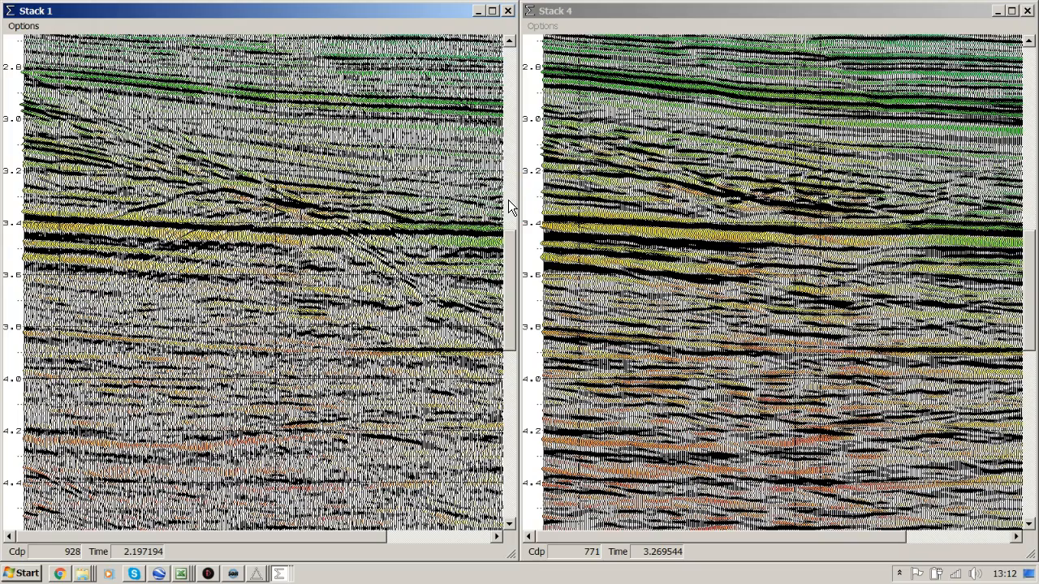
{"action": "left_click", "coordinate": [508, 200]}
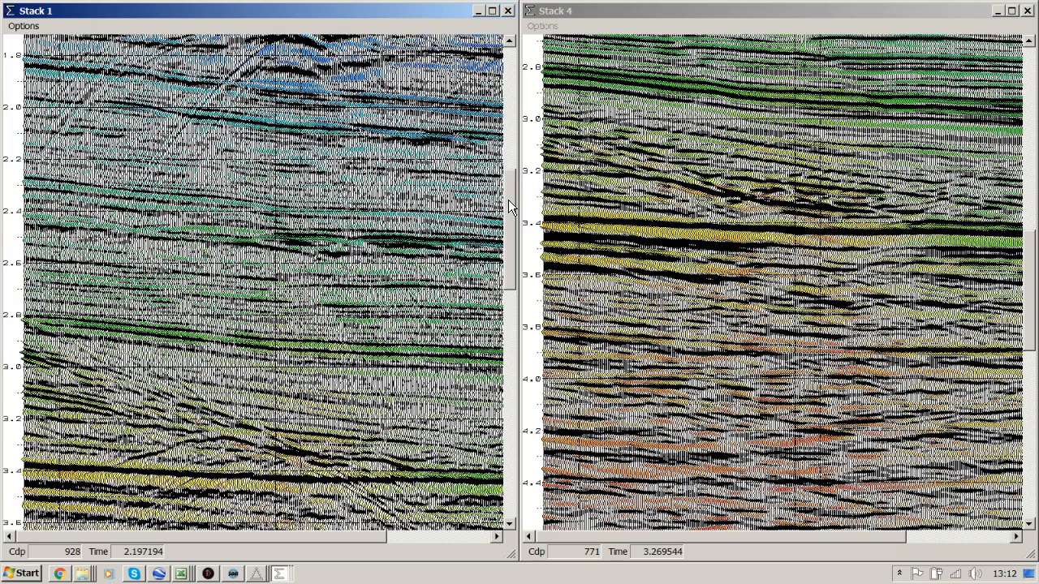
{"action": "left_click", "coordinate": [1031, 195]}
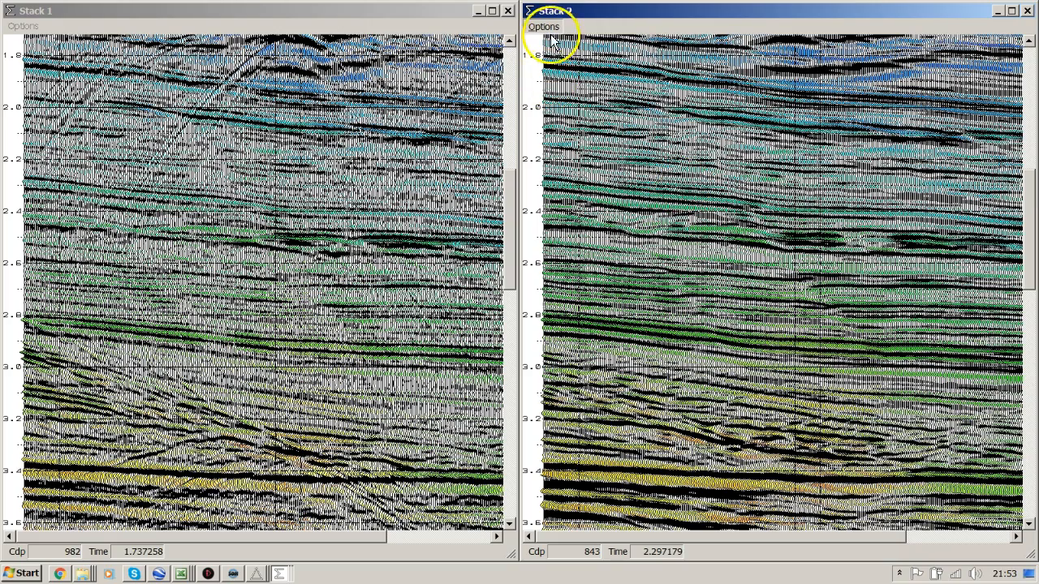
Save the migrated stack as the SEGY file migrated.sgy in the Tutorials Data folder
{"action": "left_click", "coordinate": [547, 28]}
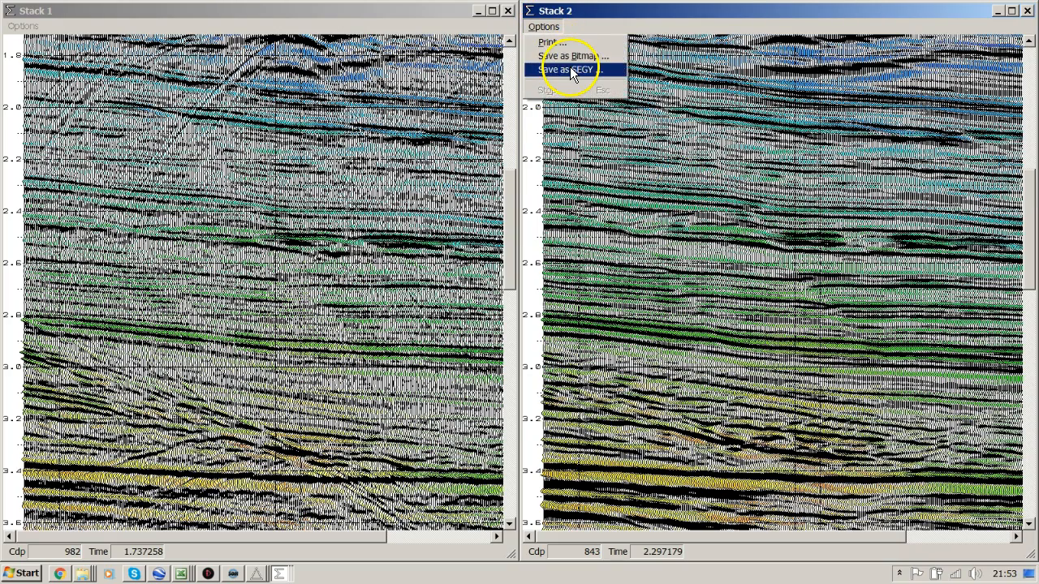
{"action": "left_click", "coordinate": [571, 70]}
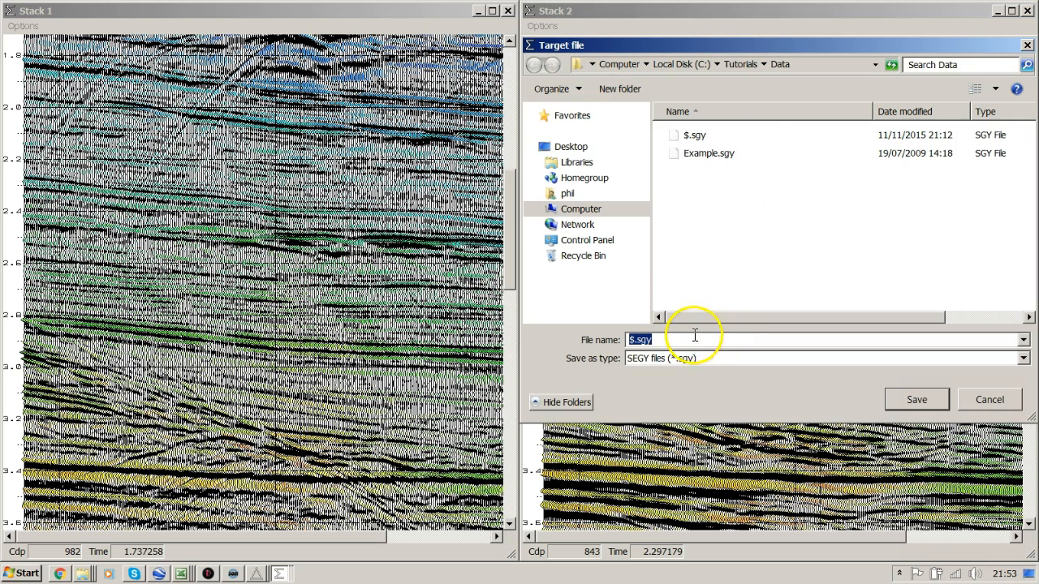
{"action": "key", "text": "BackSpace"}
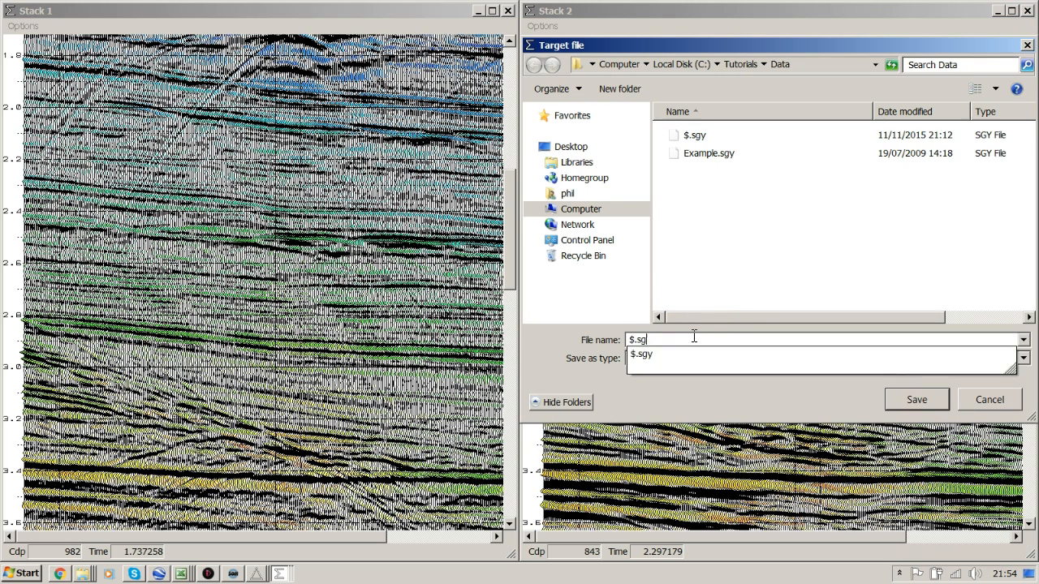
{"action": "key", "text": "BackSpace"}
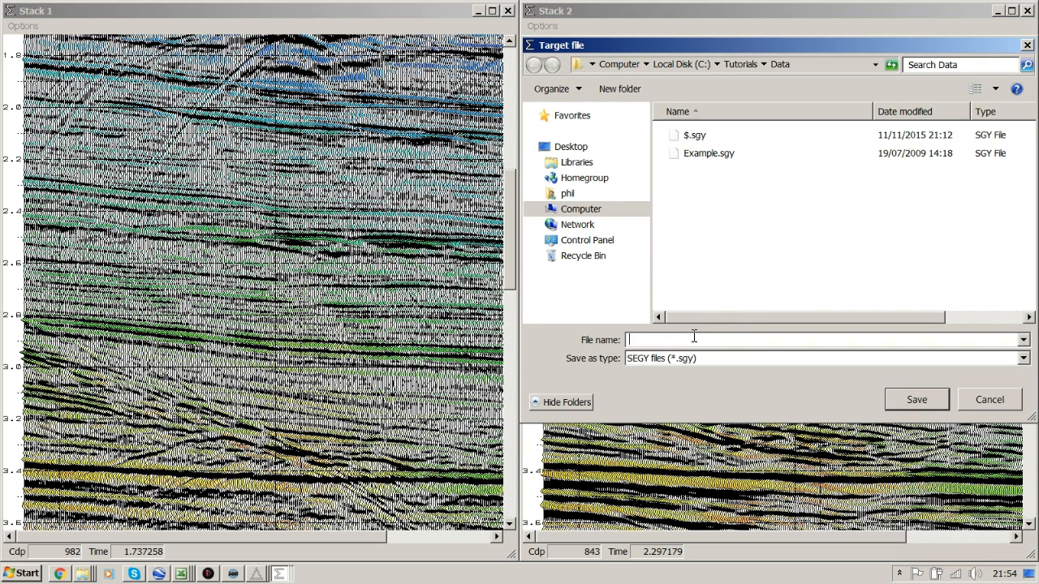
{"action": "left_click", "coordinate": [895, 402]}
Save the unmigrated stack, Stack 1, as the SEGY file unmigrated.sgy in the same folder
{"action": "left_click", "coordinate": [26, 30]}
{"action": "left_click", "coordinate": [49, 71]}
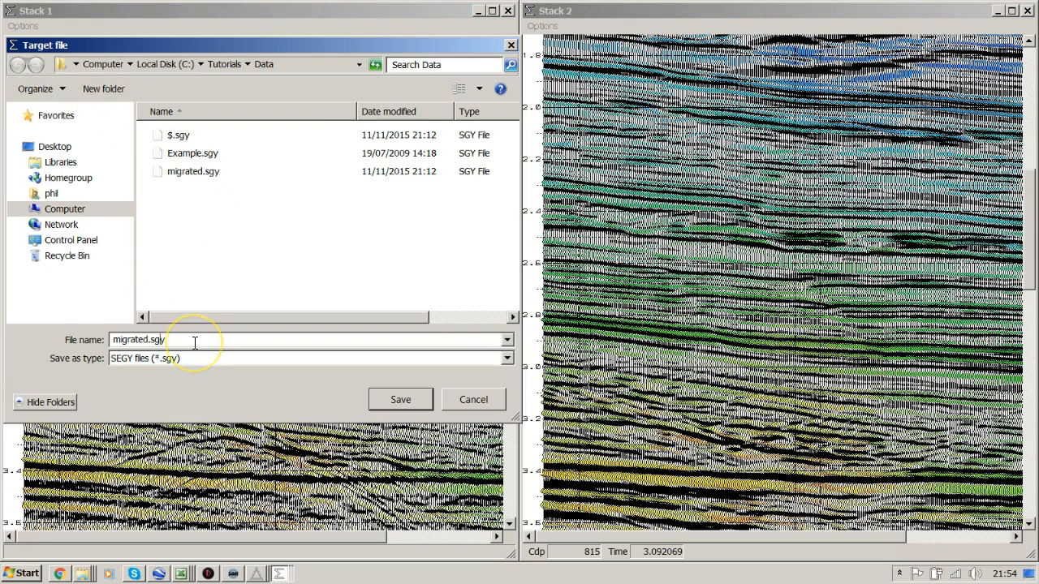
{"action": "left_click", "coordinate": [400, 399]}
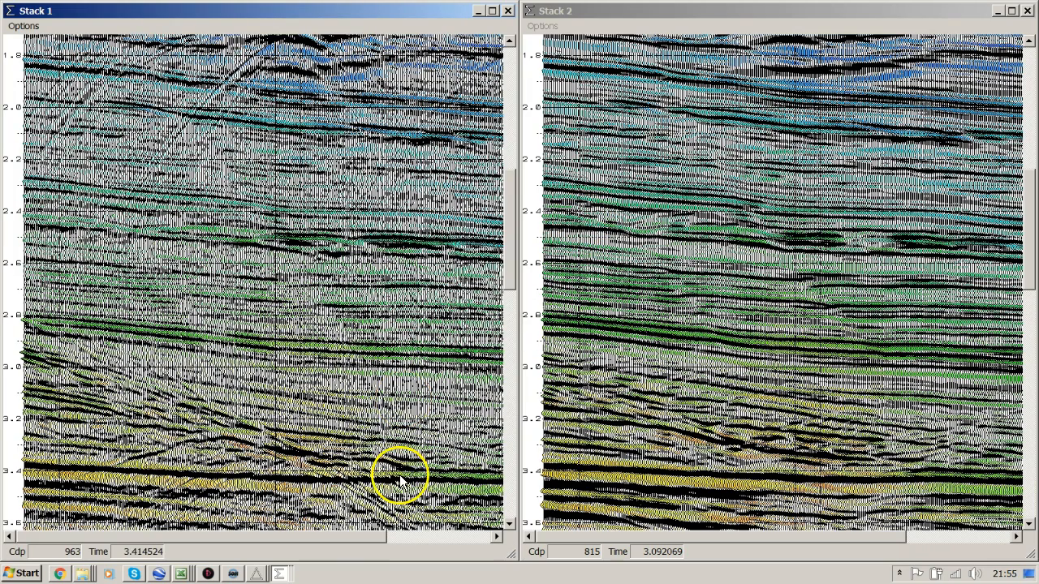
Switch to HotShot and open the flow file spex_compare.flo for editing
{"action": "left_click", "coordinate": [262, 577]}
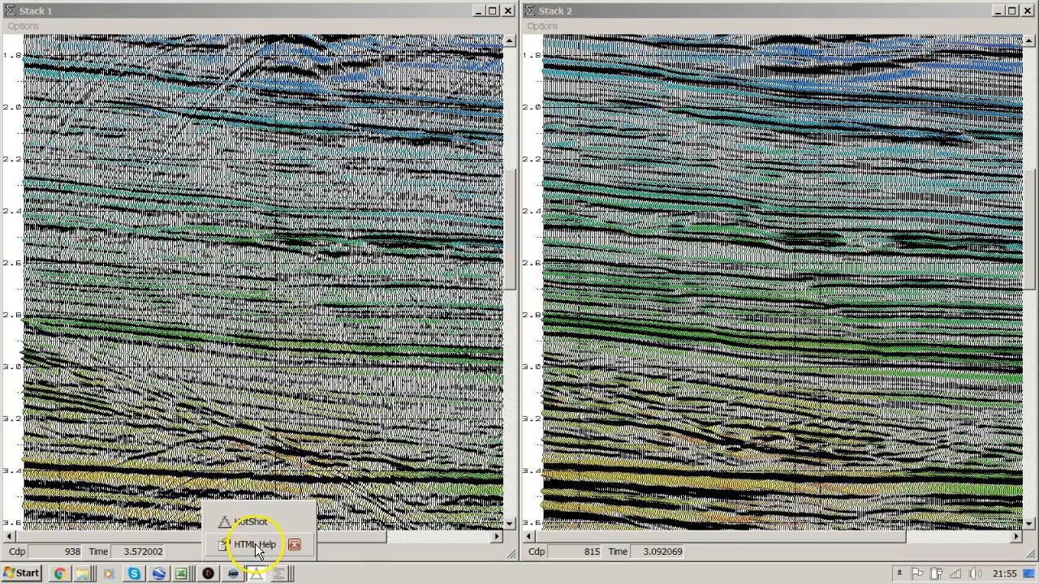
{"action": "left_click", "coordinate": [252, 542]}
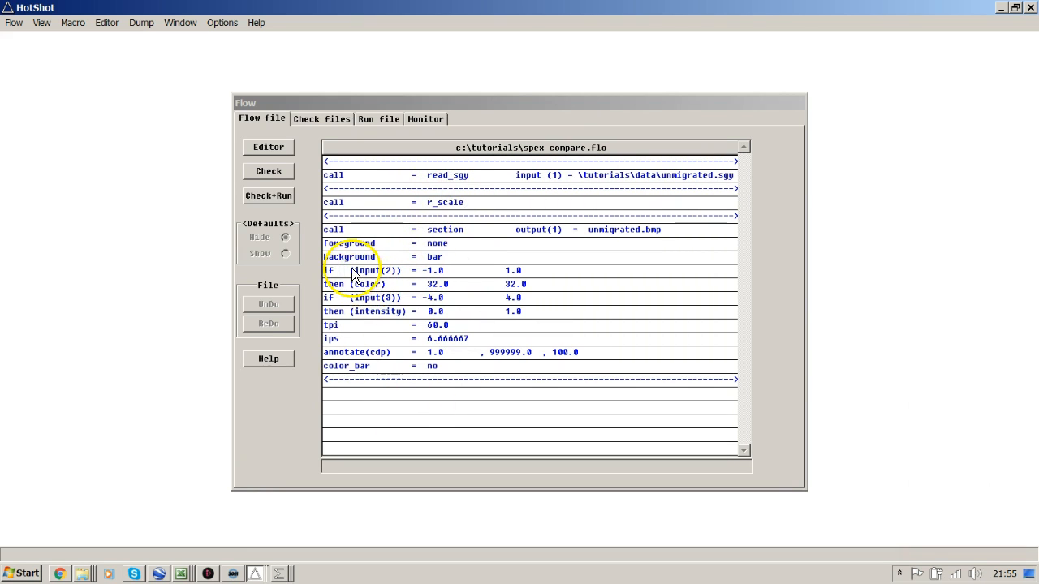
{"action": "left_click", "coordinate": [274, 147]}
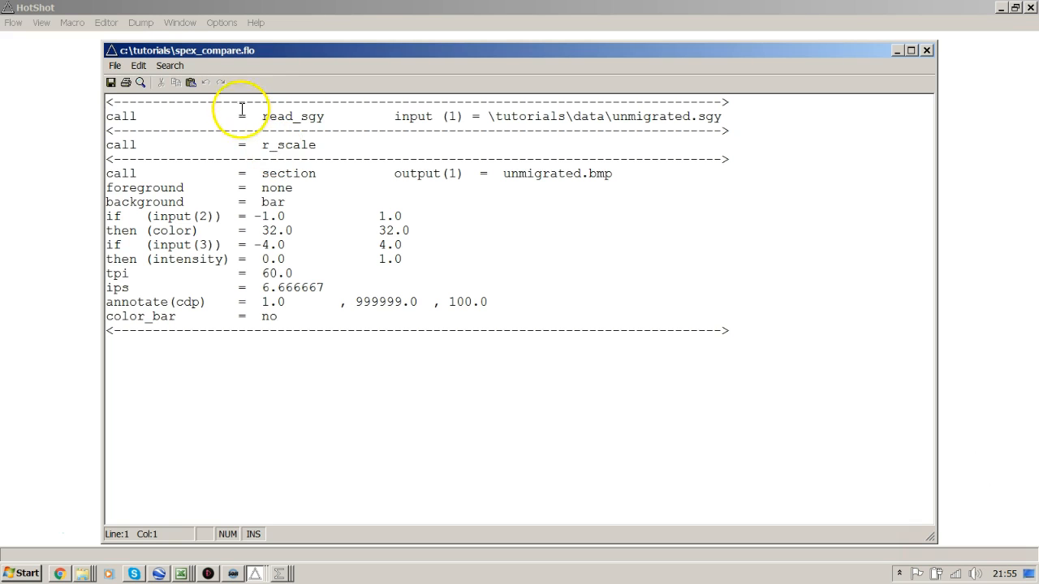
Duplicate the whole unmigrated flow, from read_sgy through section, below the original in the flow file
{"action": "key", "text": "shift+Down"}
{"action": "key", "text": "shift+Down"}
{"action": "key", "text": "shift+Down"}
{"action": "key", "text": "shift+Down"}
{"action": "key", "text": "shift+Down"}
{"action": "key", "text": "shift+Down"}
{"action": "key", "text": "shift+Down"}
{"action": "key", "text": "shift+Down"}
{"action": "key", "text": "shift+Down"}
{"action": "key", "text": "shift+Down"}
{"action": "key", "text": "shift+Down"}
{"action": "key", "text": "shift+Down"}
{"action": "key", "text": "shift+Down"}
{"action": "key", "text": "shift+Down"}
{"action": "key", "text": "shift+Down"}
{"action": "key", "text": "shift+Down"}
{"action": "key", "text": "shift+Down"}
{"action": "key", "text": "shift+Down"}
{"action": "key", "text": "shift+Down"}
{"action": "key", "text": "ctrl+c"}
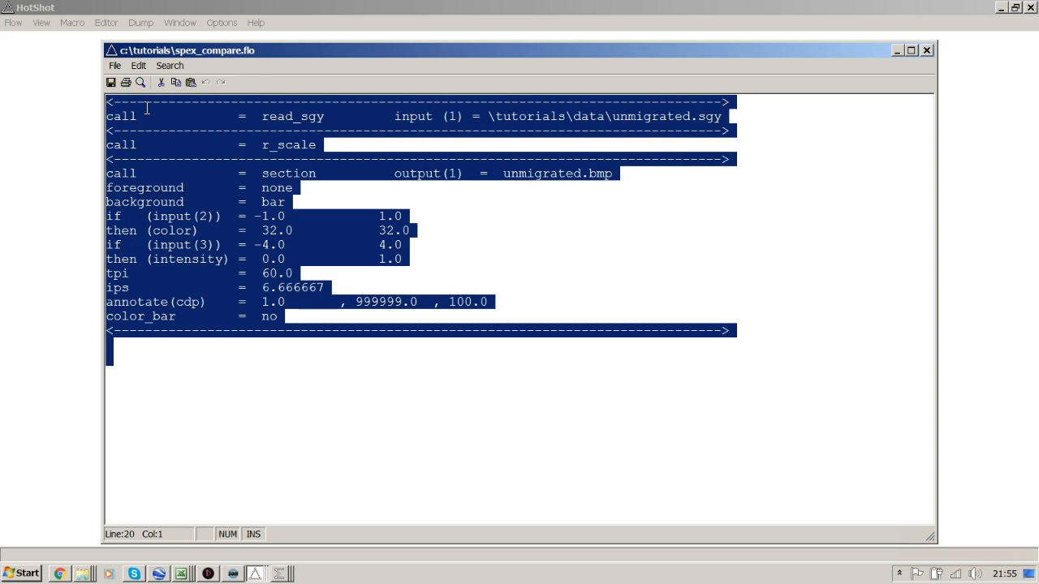
{"action": "key", "text": "Down"}
{"action": "key", "text": "ctrl+v"}
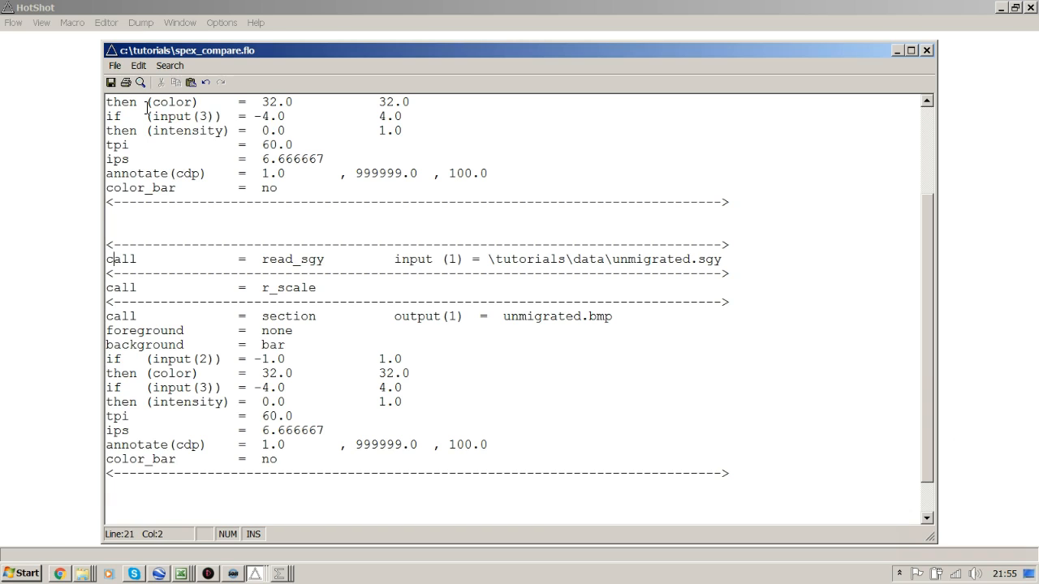
In the copied flow, change the read_sgy input to migrated.sgy and the section output to migrated.bmp
{"action": "key", "text": "BackSpace"}
{"action": "key", "text": "BackSpace"}
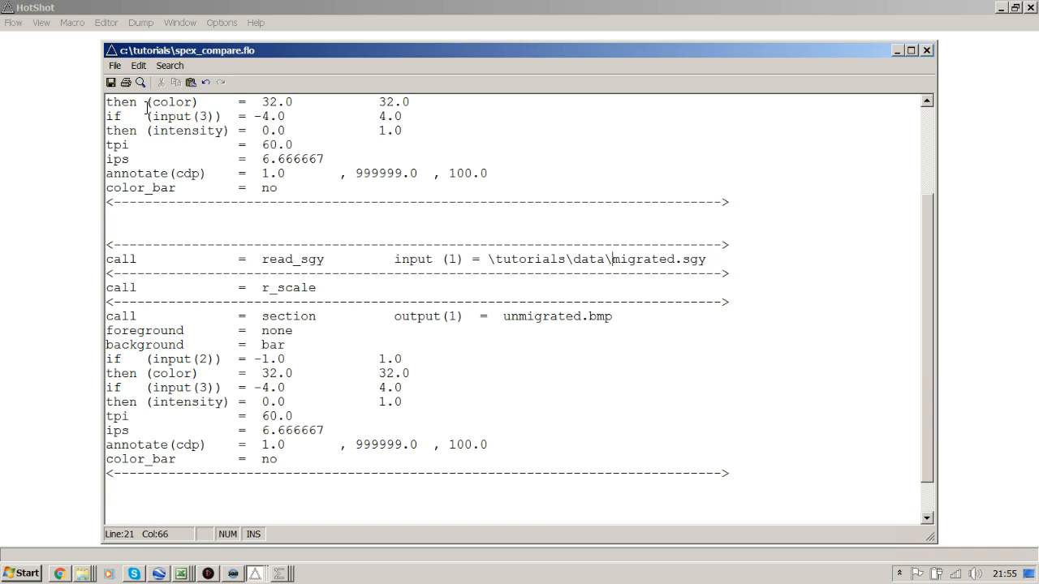
{"action": "key", "text": "BackSpace"}
{"action": "key", "text": "BackSpace"}
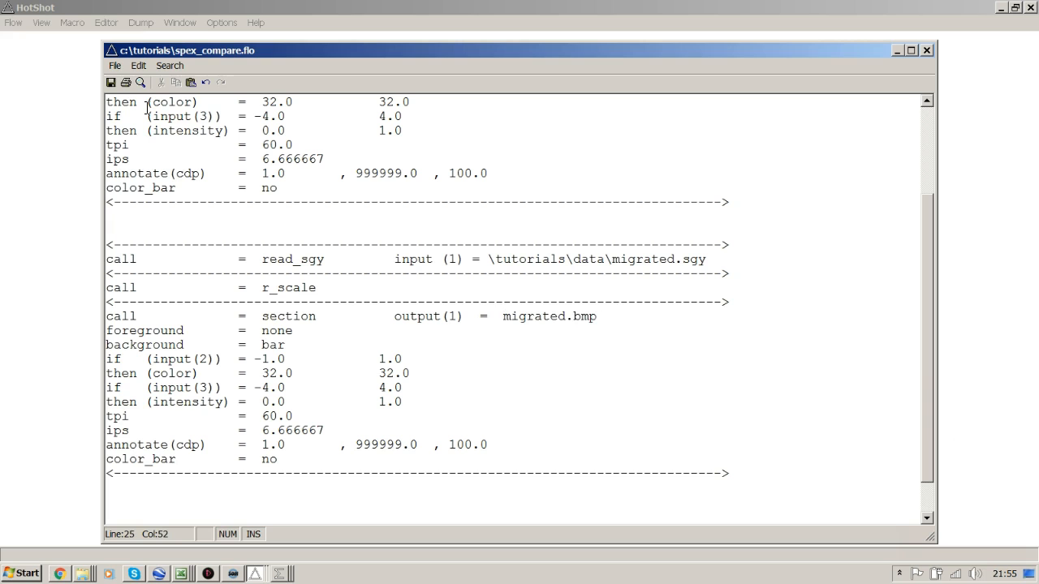
Close the flow file with its changes saved, and check and run the spex_compare flow
{"action": "left_click", "coordinate": [926, 51]}
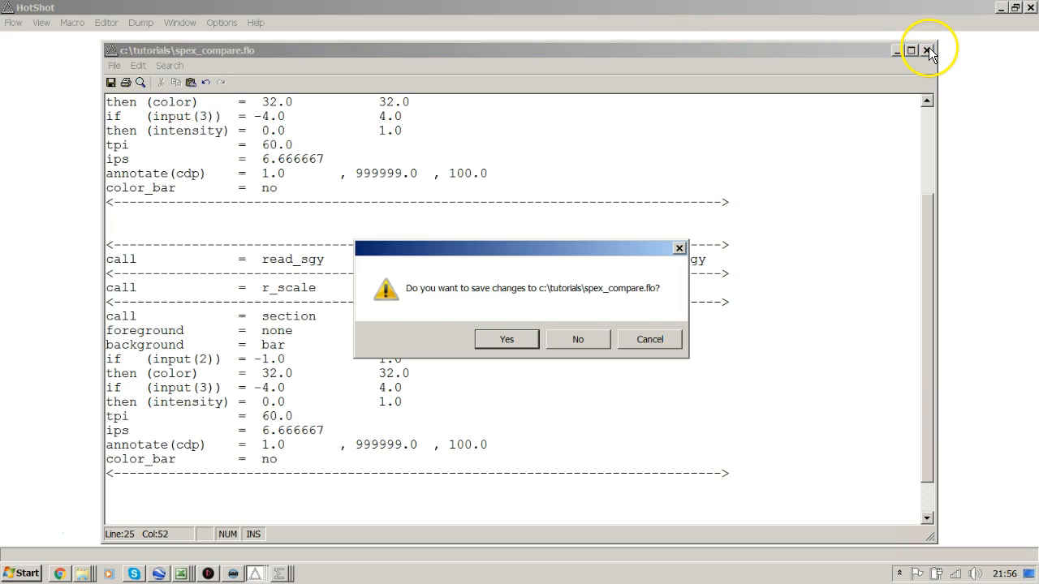
{"action": "left_click", "coordinate": [503, 341]}
{"action": "left_click", "coordinate": [276, 197]}
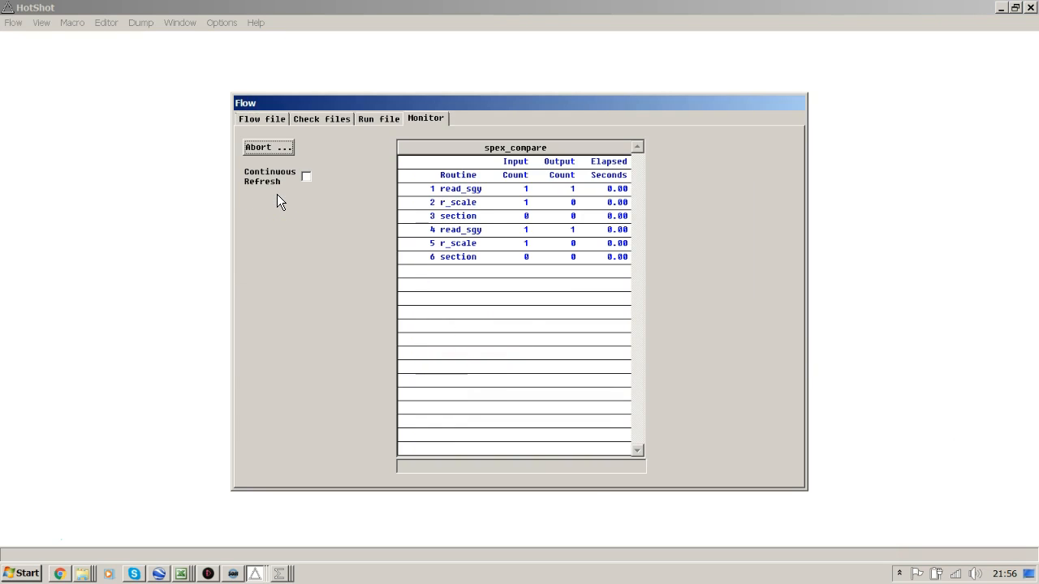
Open the new bitmaps c:\tutorials\unmigrated.bmp and c:\tutorials\migrated.bmp and place their windows side by side
{"action": "left_click", "coordinate": [46, 24]}
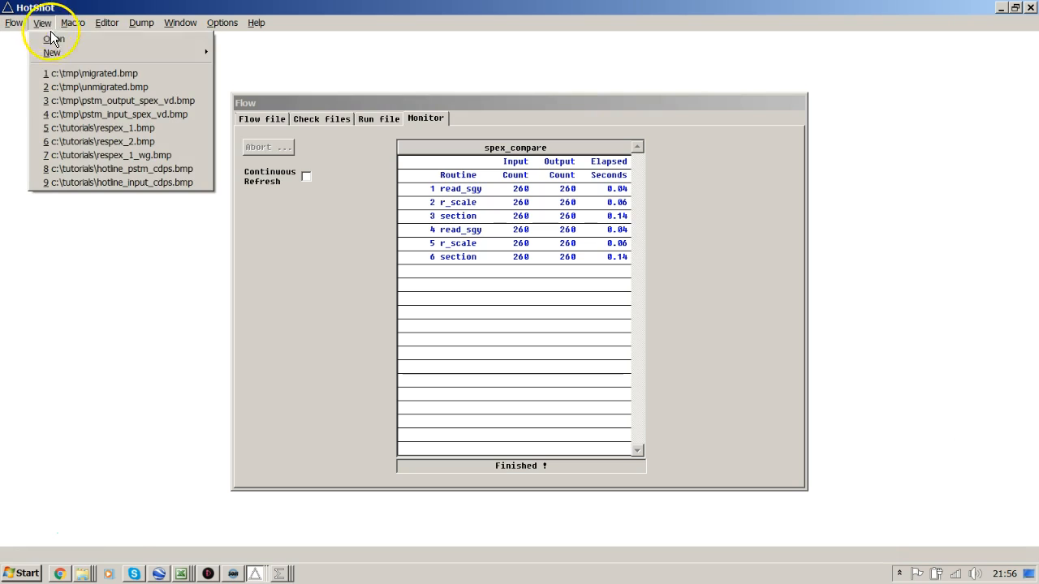
{"action": "mouse_move", "coordinate": [143, 57]}
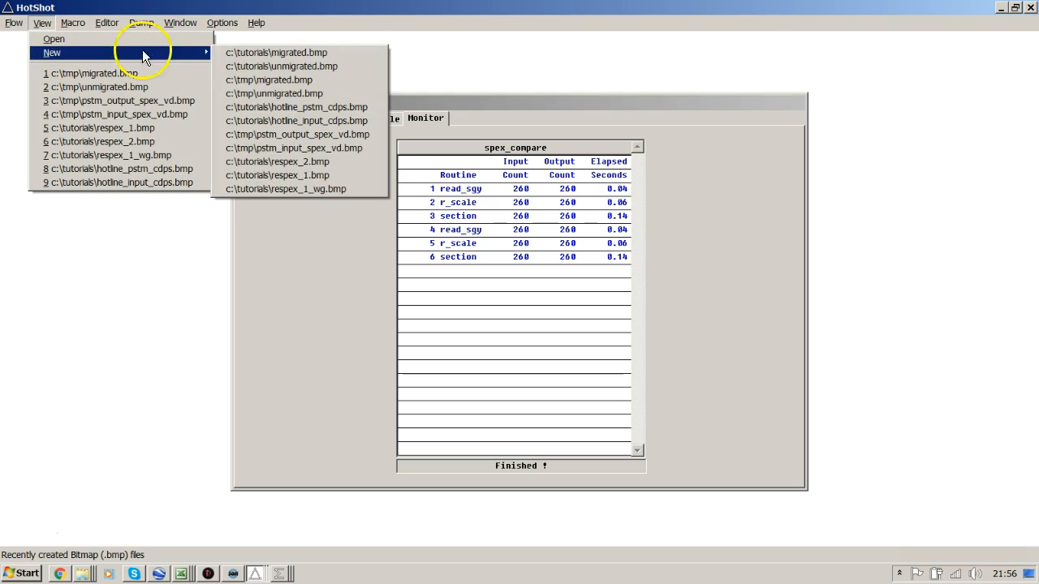
{"action": "left_click", "coordinate": [251, 65]}
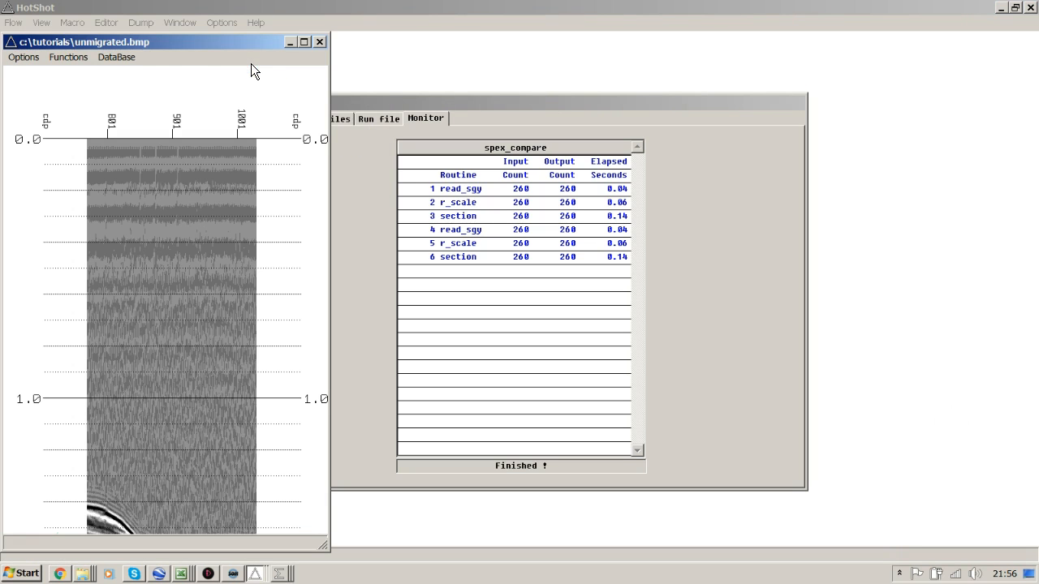
{"action": "left_click", "coordinate": [42, 25]}
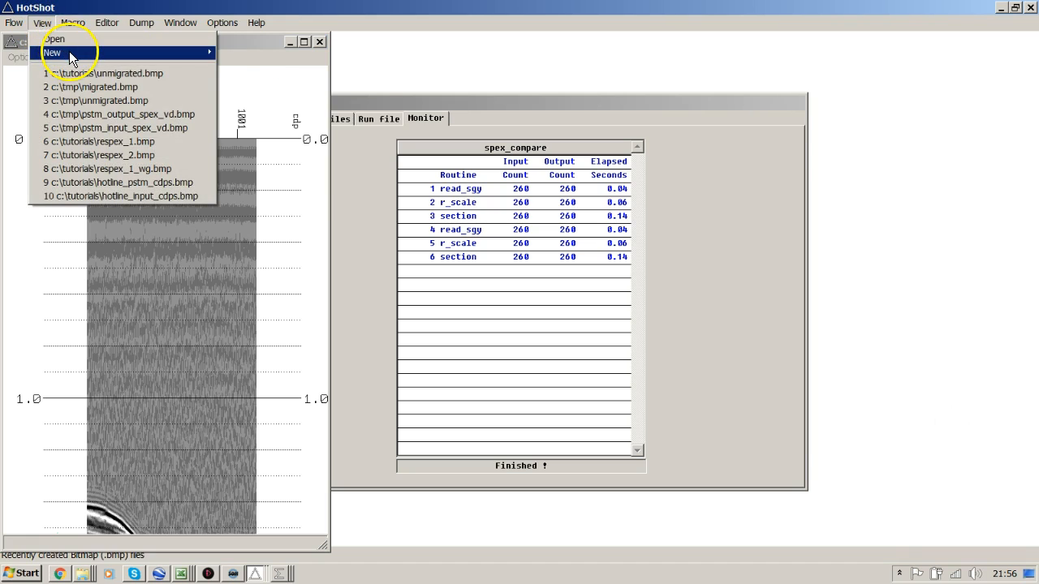
{"action": "mouse_move", "coordinate": [138, 60]}
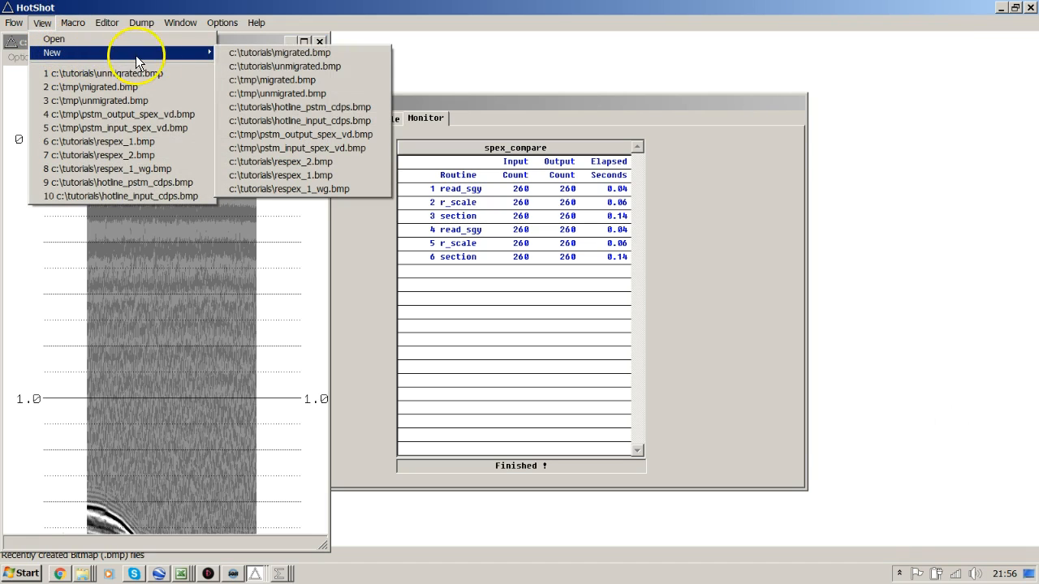
{"action": "left_click", "coordinate": [276, 54]}
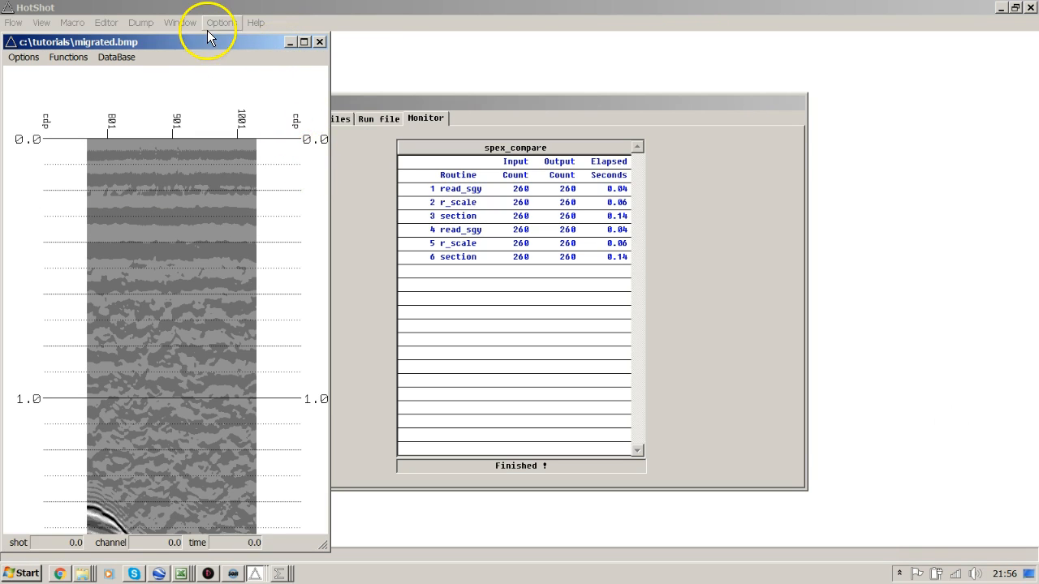
{"action": "left_click_drag", "start_coordinate": [205, 39], "coordinate": [537, 38]}
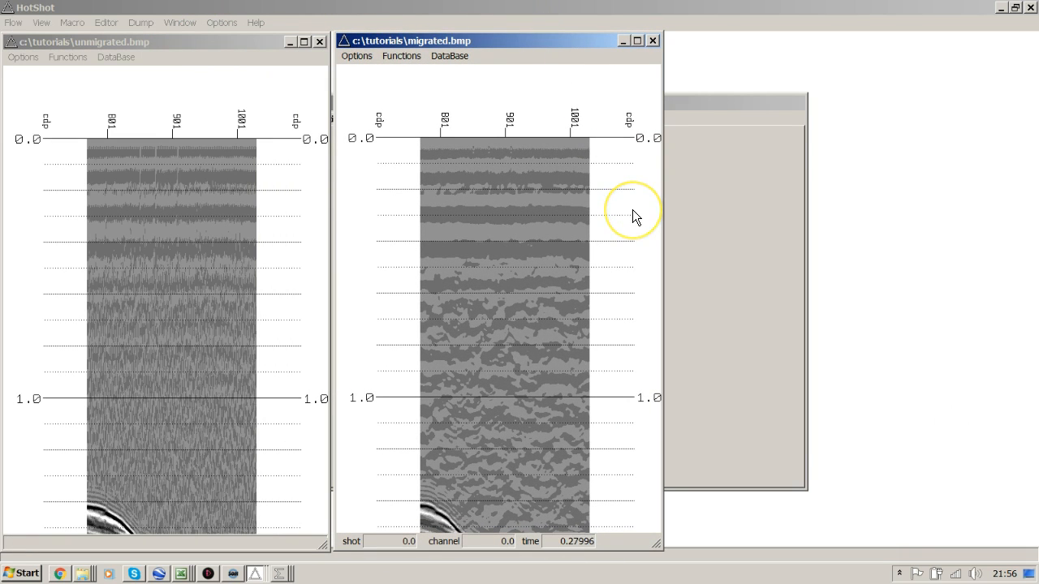
Examine the reflections between about 1.5 and 3.3 s in both the migrated and unmigrated sections
{"action": "scroll", "coordinate": [635, 216], "scroll_direction": "down", "scroll_amount": 5}
{"action": "left_click", "coordinate": [574, 233]}
{"action": "left_click", "coordinate": [269, 350]}
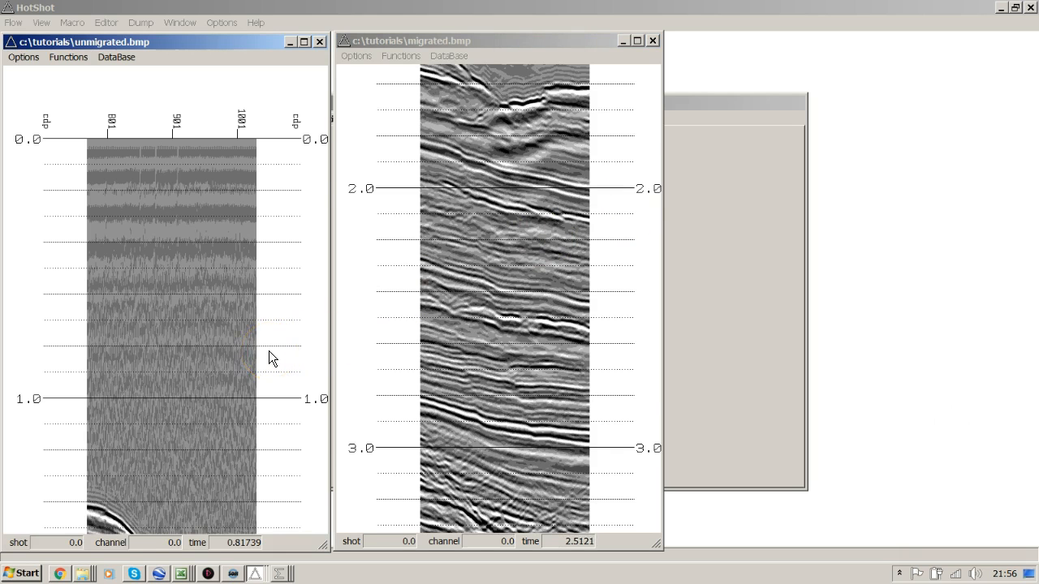
{"action": "scroll", "coordinate": [269, 359], "scroll_direction": "down", "scroll_amount": 5}
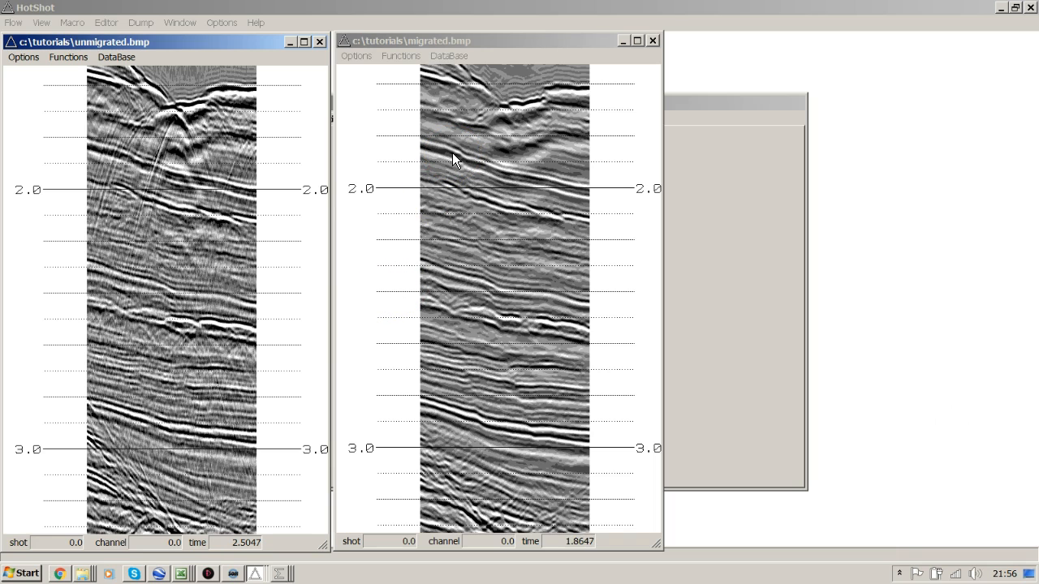
Compare the sections by laying the migrated window exactly over the unmigrated one and moving it back beside it
{"action": "left_click", "coordinate": [471, 40]}
{"action": "left_click_drag", "start_coordinate": [470, 38], "coordinate": [139, 39]}
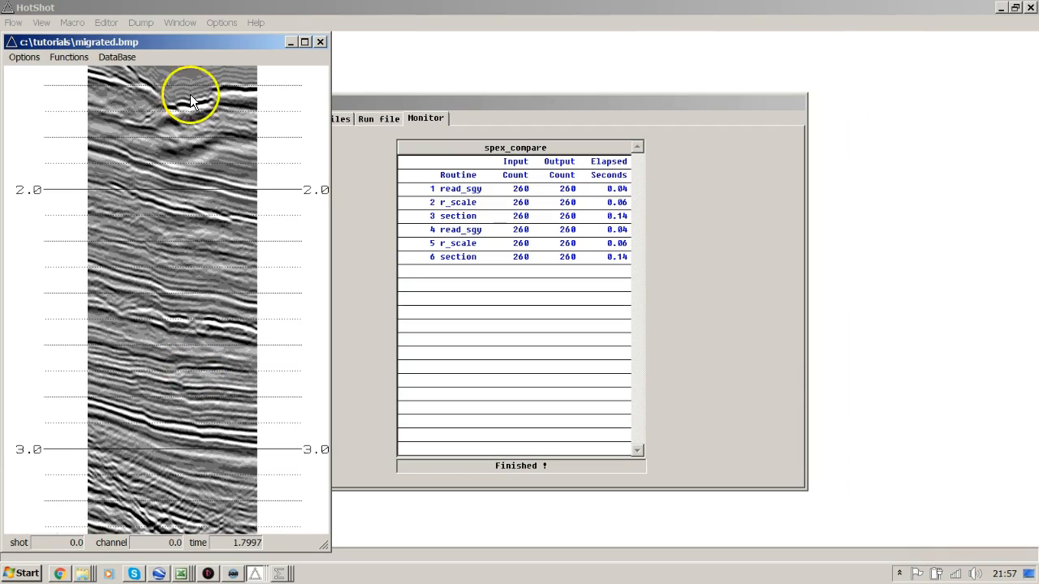
{"action": "left_click_drag", "start_coordinate": [198, 42], "coordinate": [460, 43]}
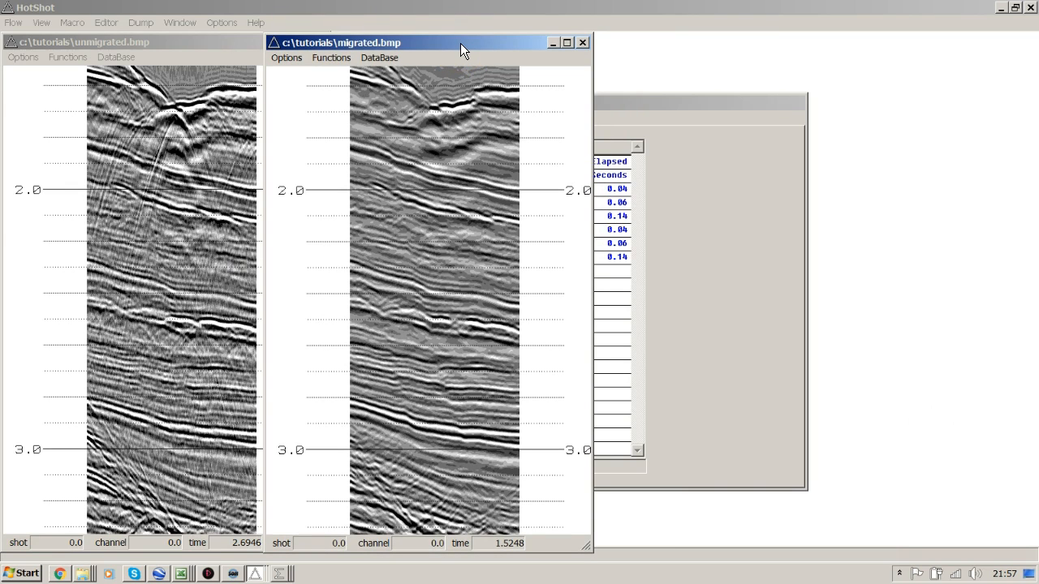